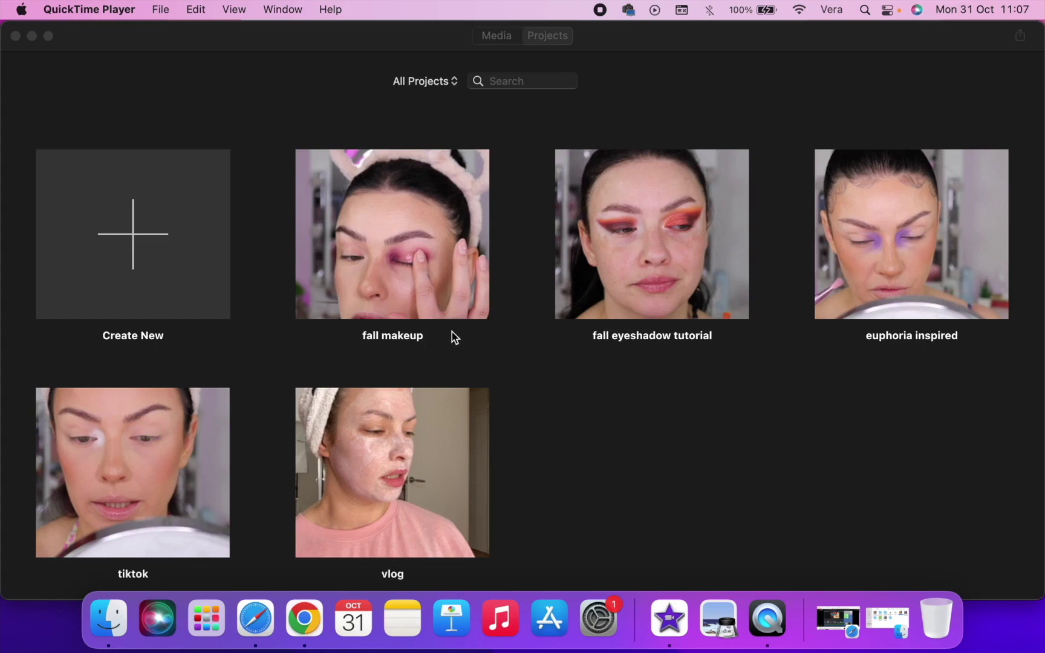
Open the fall makeup project from the project browser and select the fourth clip in the timeline
left_click(532, 387)
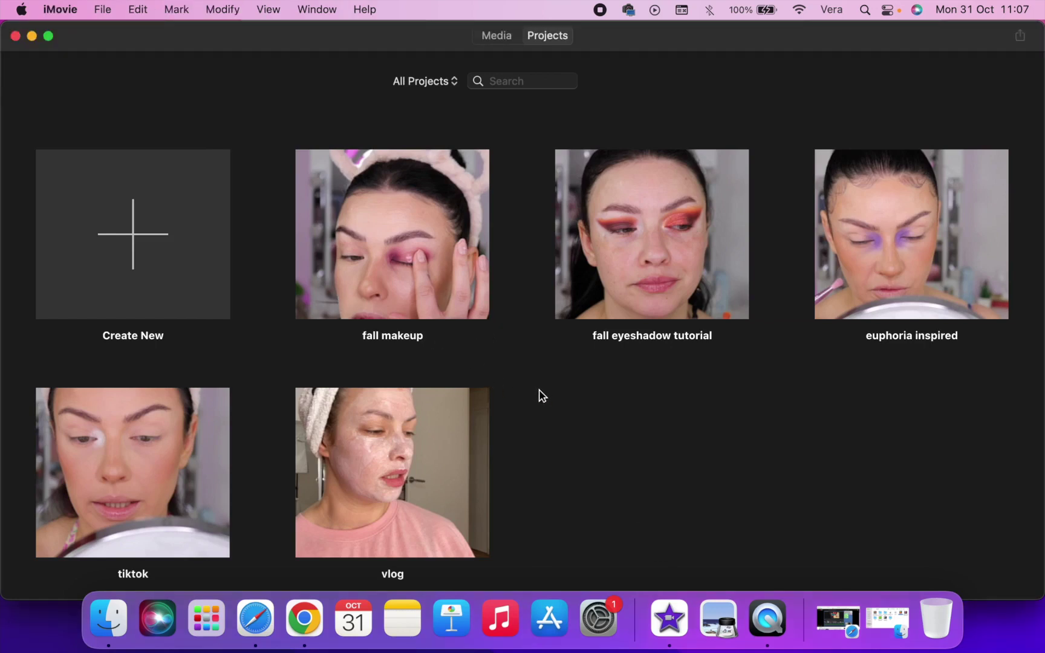
left_click(435, 336)
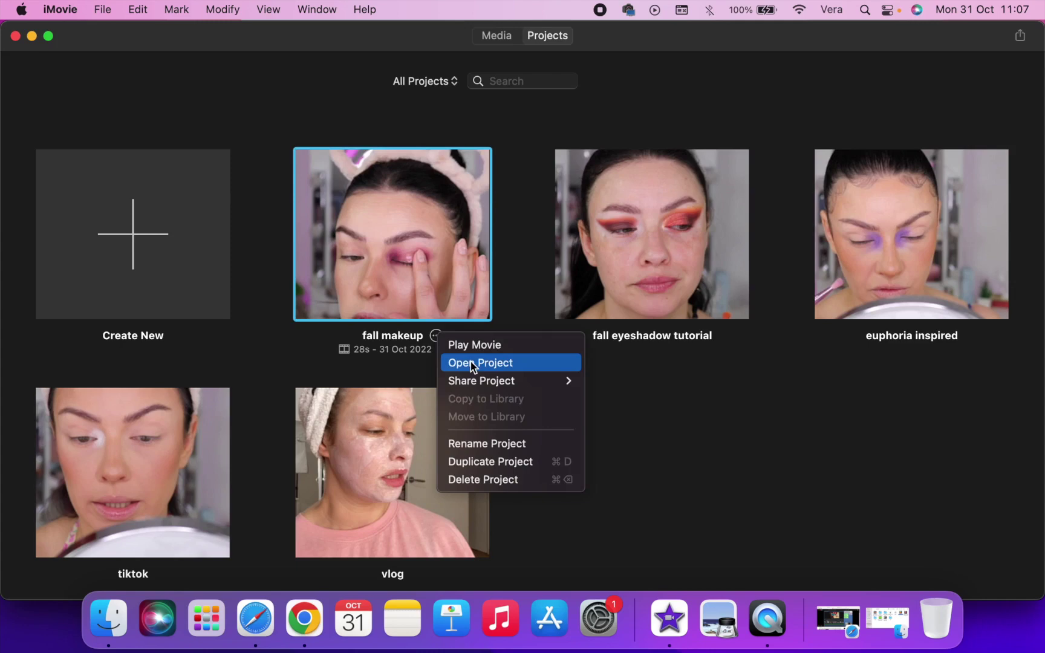
left_click(470, 362)
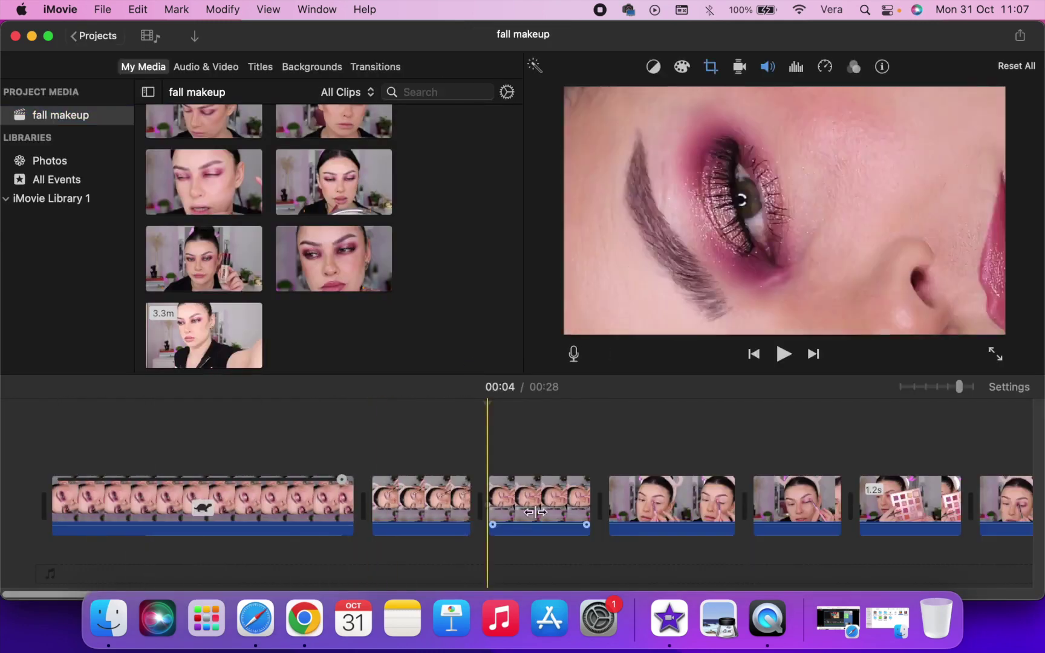
left_click(730, 449)
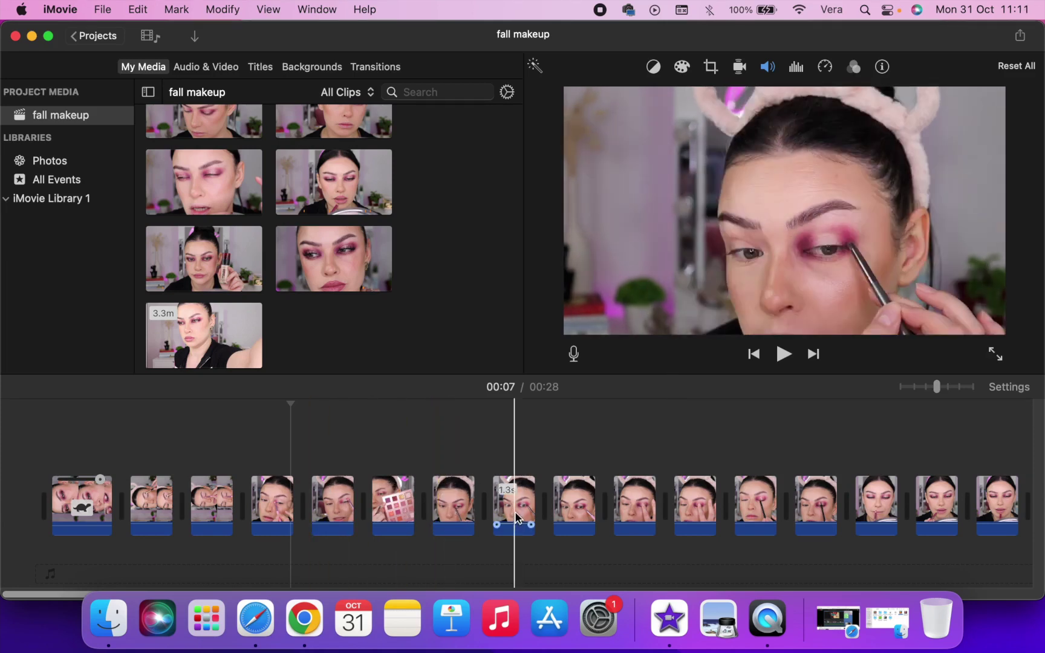
left_click(272, 505)
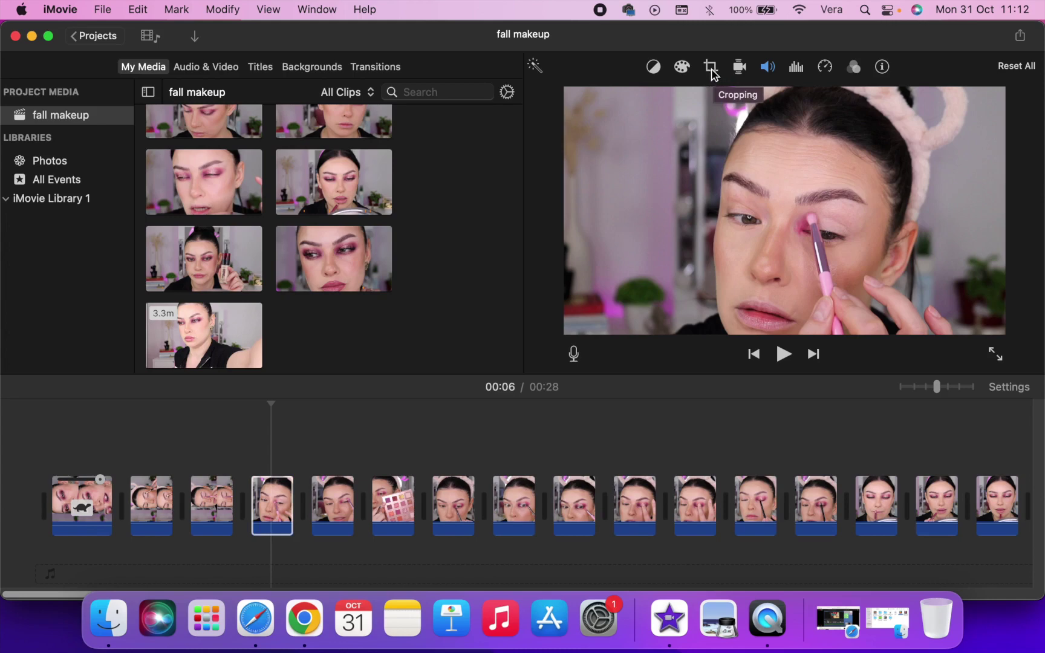
Rotate the fourth clip 90° counterclockwise and set its cropping style to Crop to Fill
left_click(711, 68)
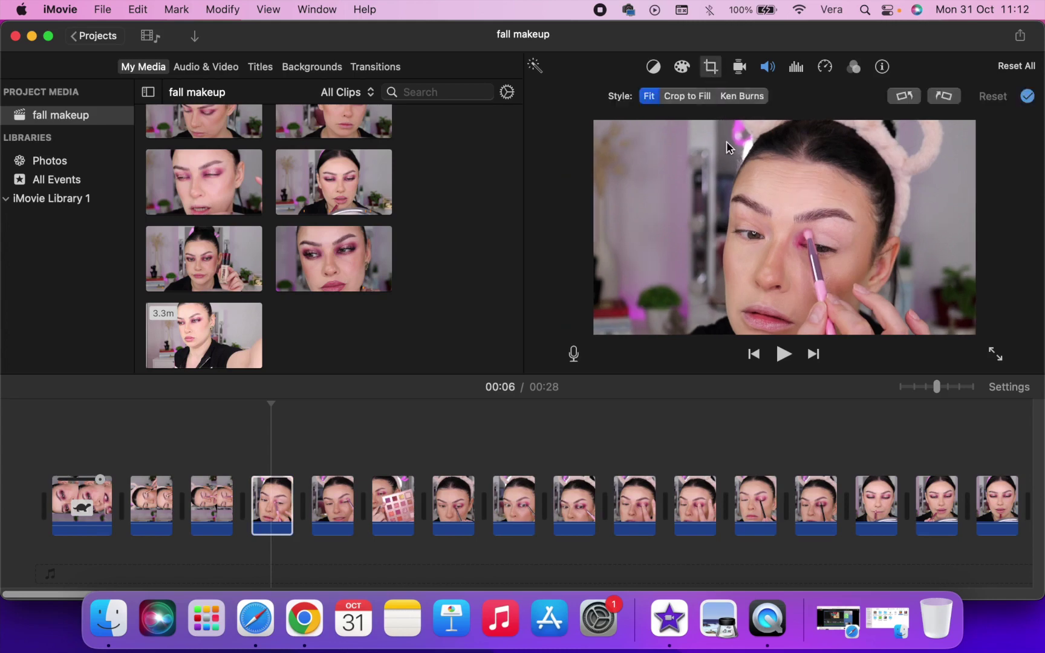
left_click(905, 96)
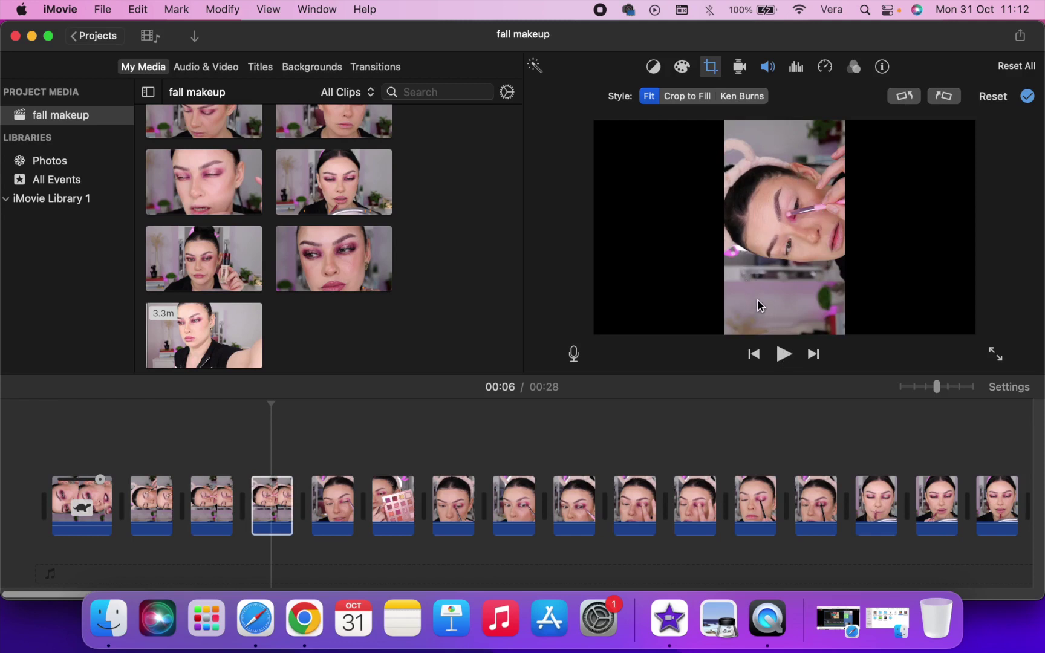
left_click(680, 103)
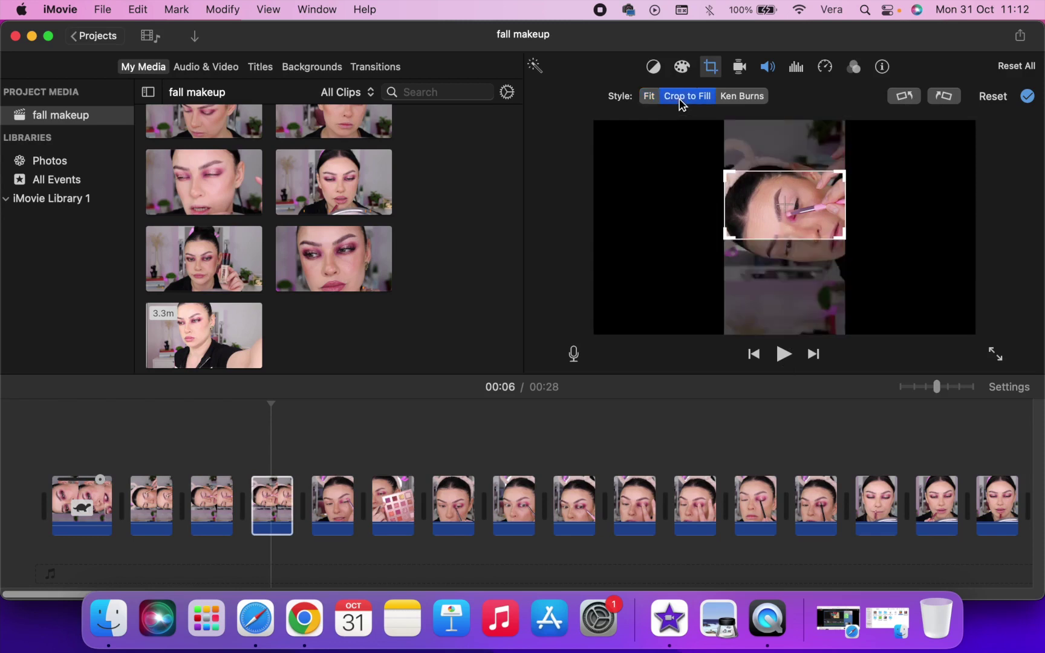
Centre the fourth clip's crop rectangle on the face and brush, then apply the crop
mouse_move(778, 213)
left_mouse_down()
mouse_move(777, 237)
mouse_move(777, 221)
left_mouse_up()
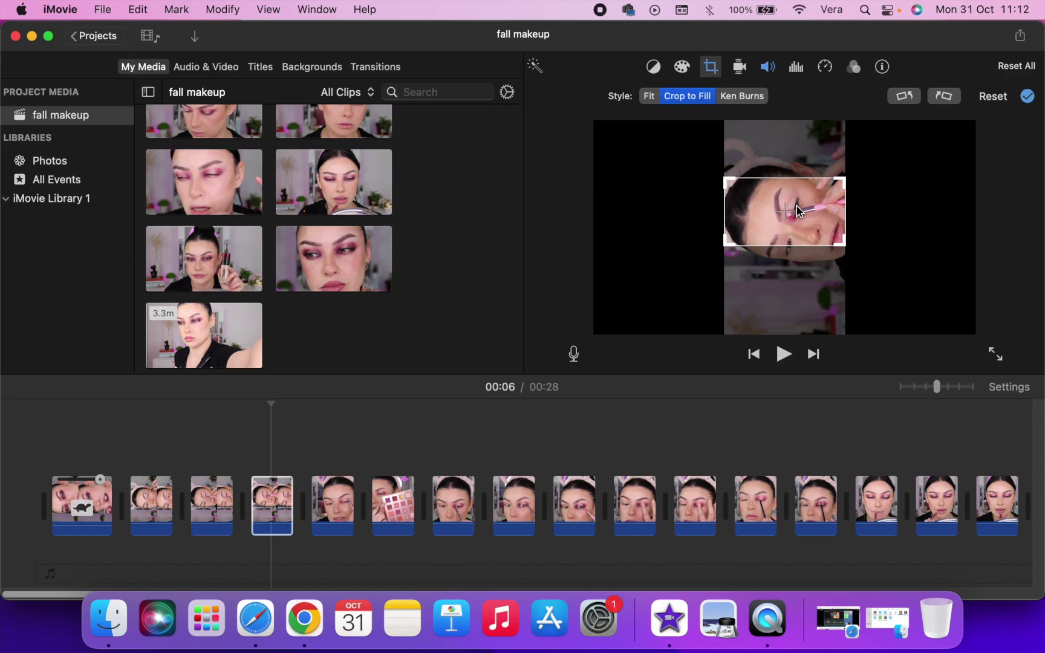
left_click_drag(797, 209, 796, 297)
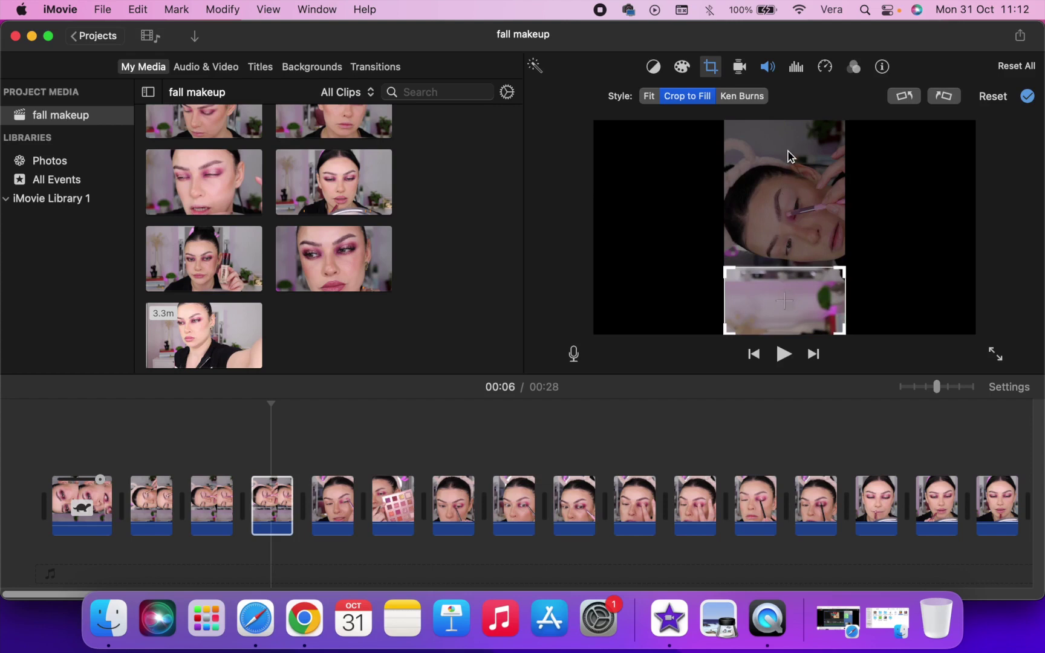
left_click_drag(786, 300, 789, 156)
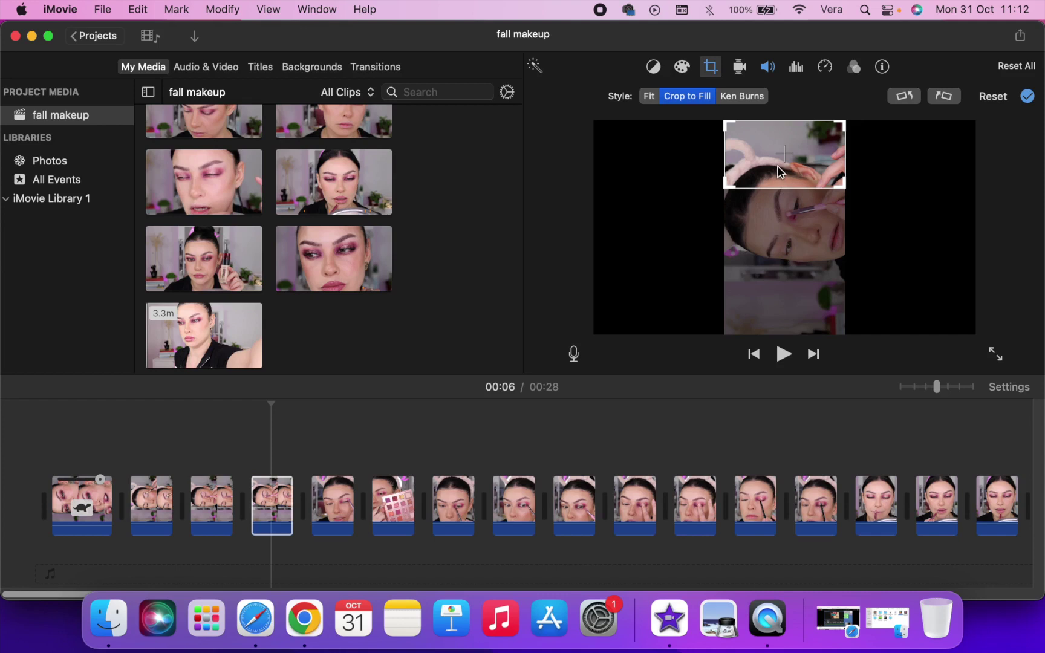
left_click_drag(780, 171, 788, 208)
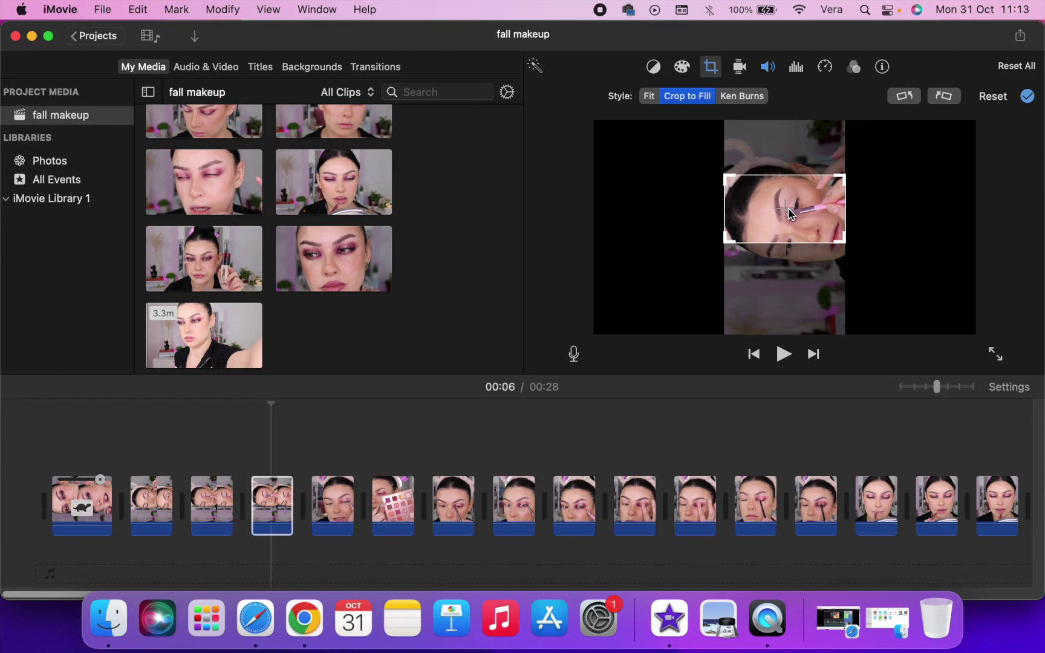
left_click(1027, 97)
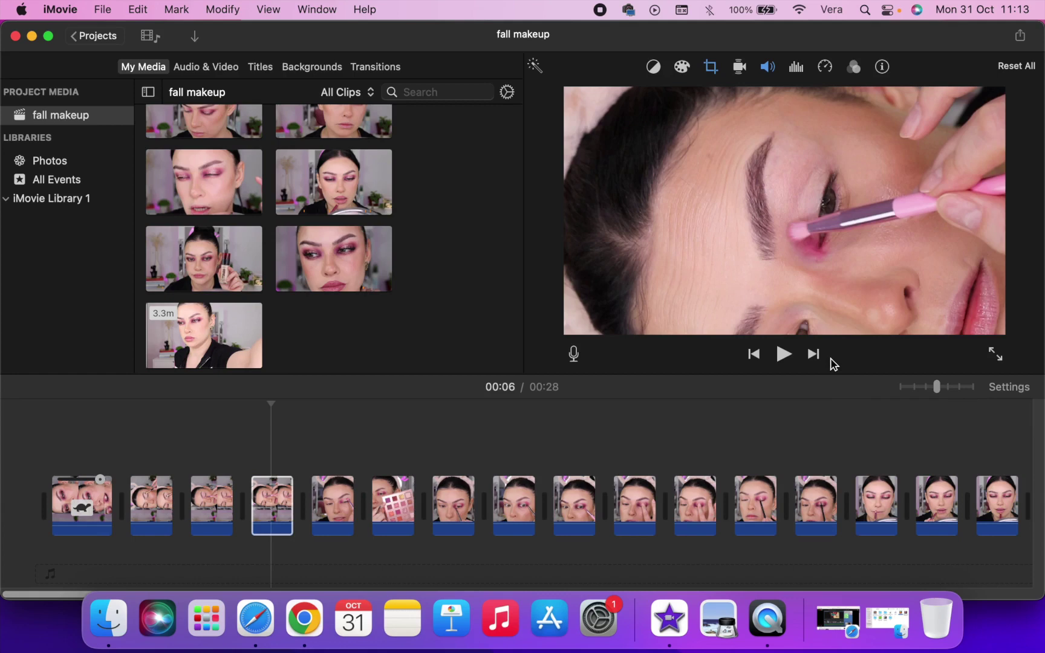
Set the fifth clip to Crop to Fill, shift the crop area higher on the face, and apply it
left_click(340, 496)
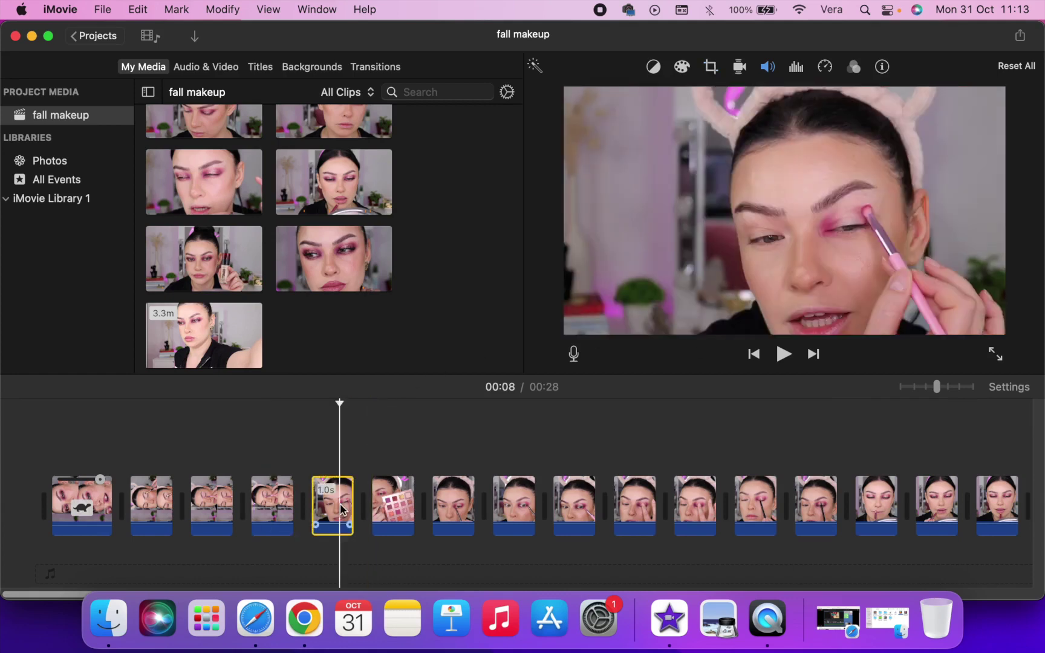
left_click(711, 67)
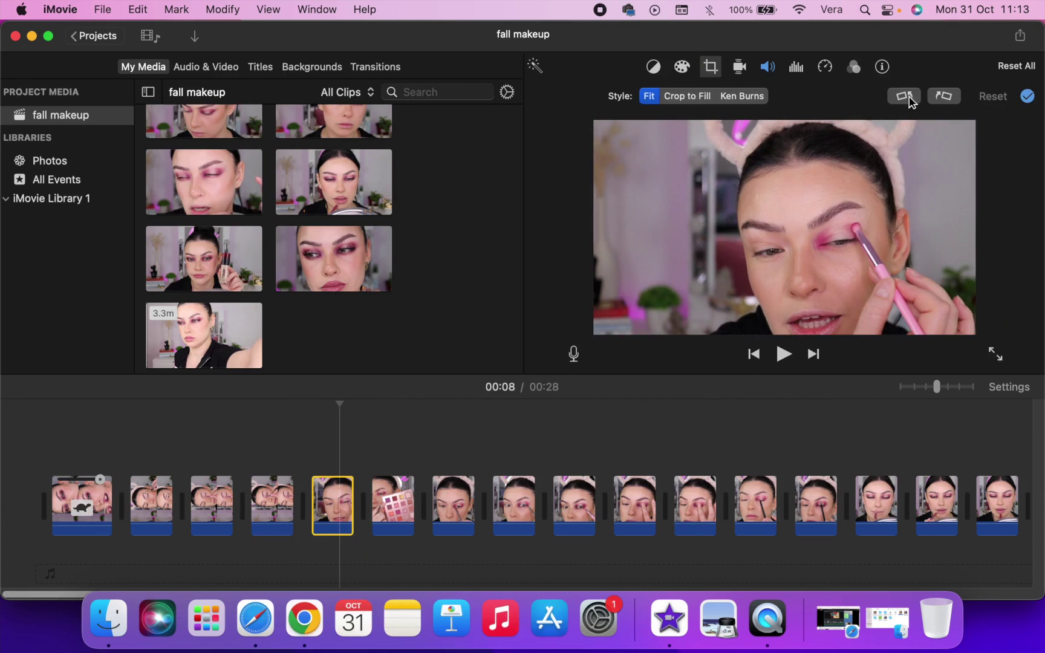
left_click(681, 98)
left_click_drag(760, 205, 761, 196)
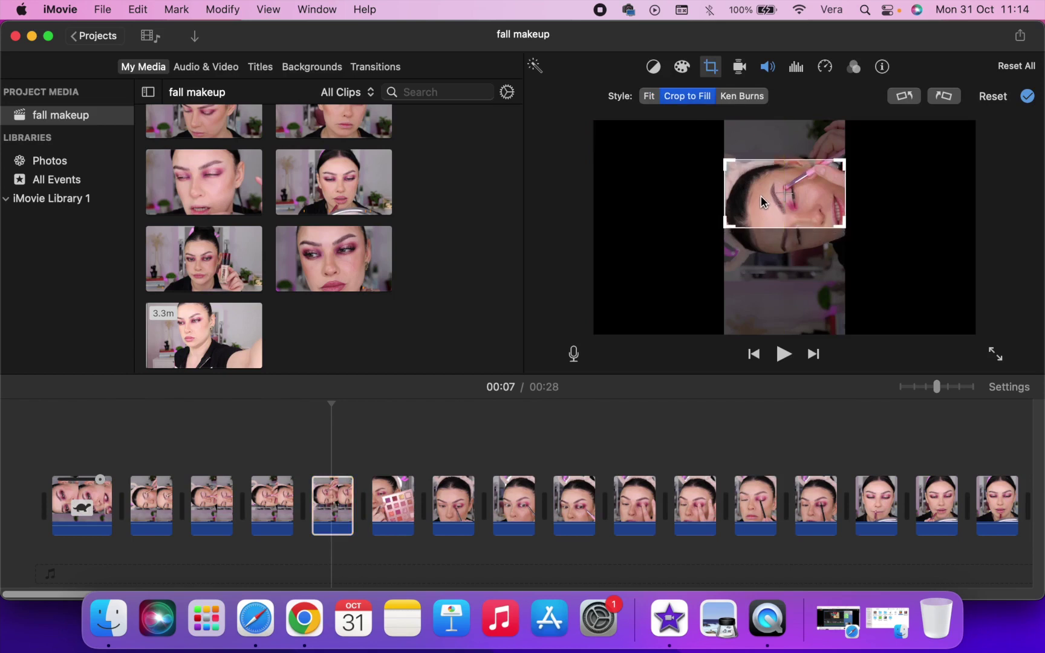
left_click(1028, 97)
Rotate the sixth (palette) clip 90°, crop it to fill over the palette, then select clip seven
key("Down")
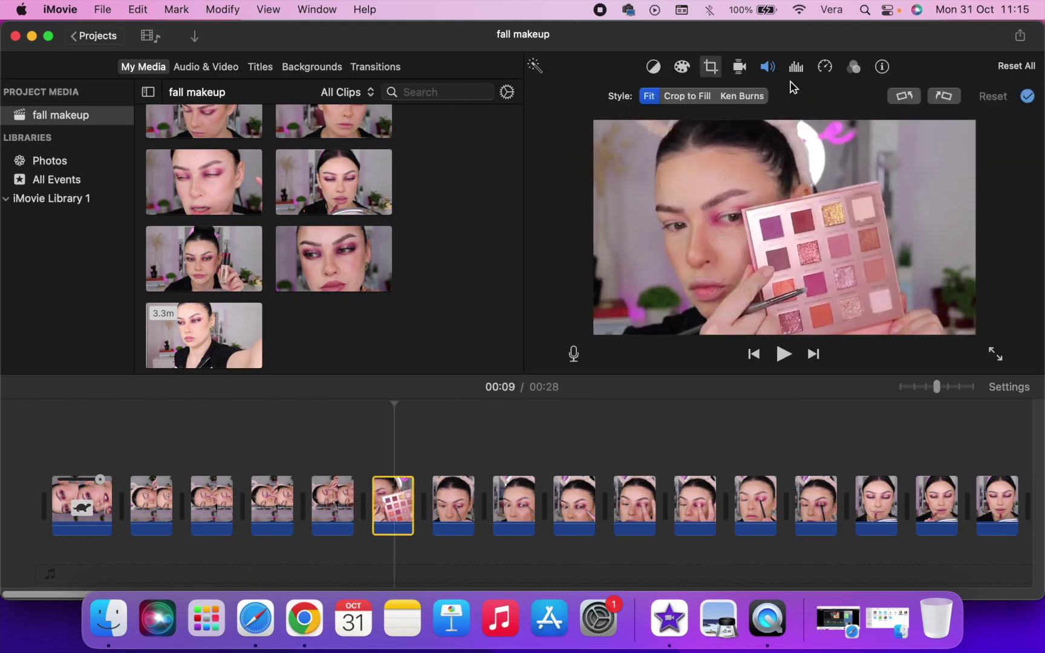
left_click(904, 95)
left_click(687, 96)
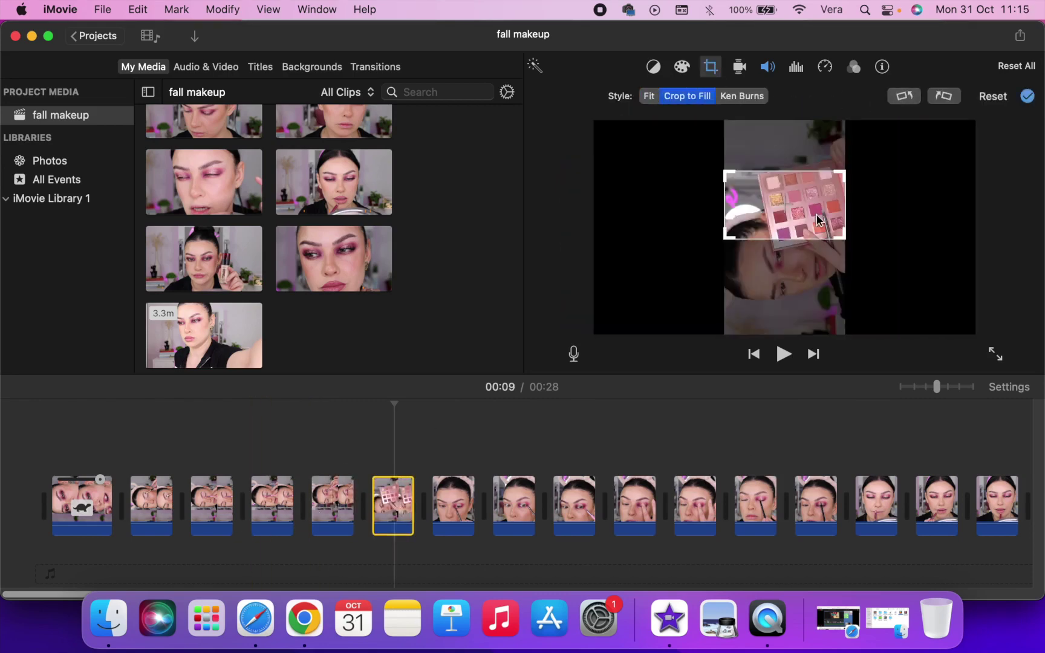
left_click(802, 257)
left_click_drag(802, 257, 802, 291)
left_click(1028, 96)
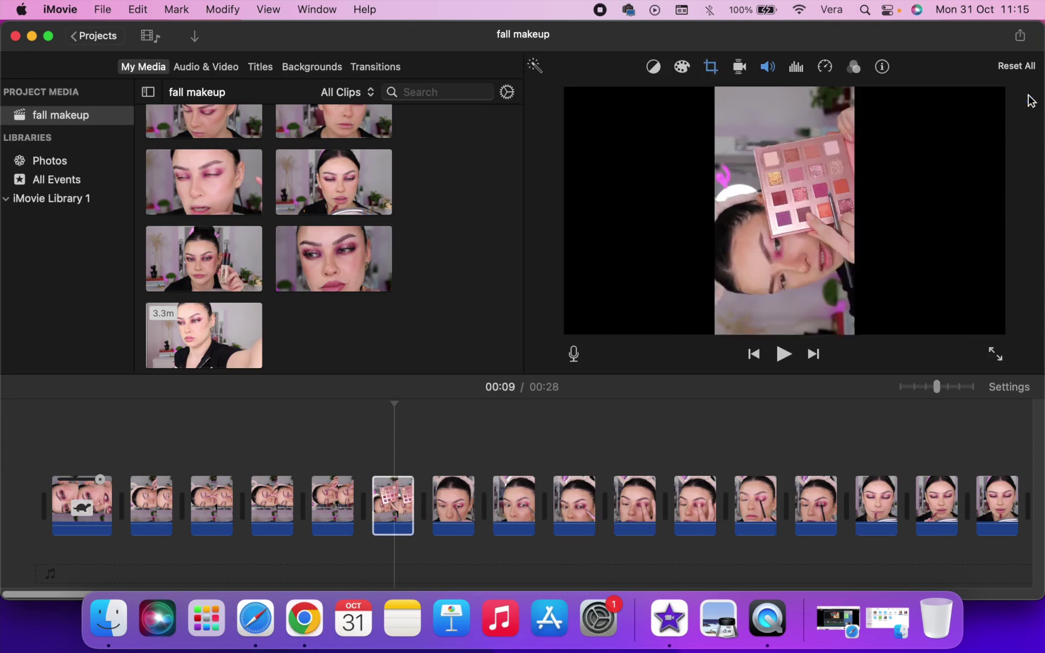
left_click(471, 505)
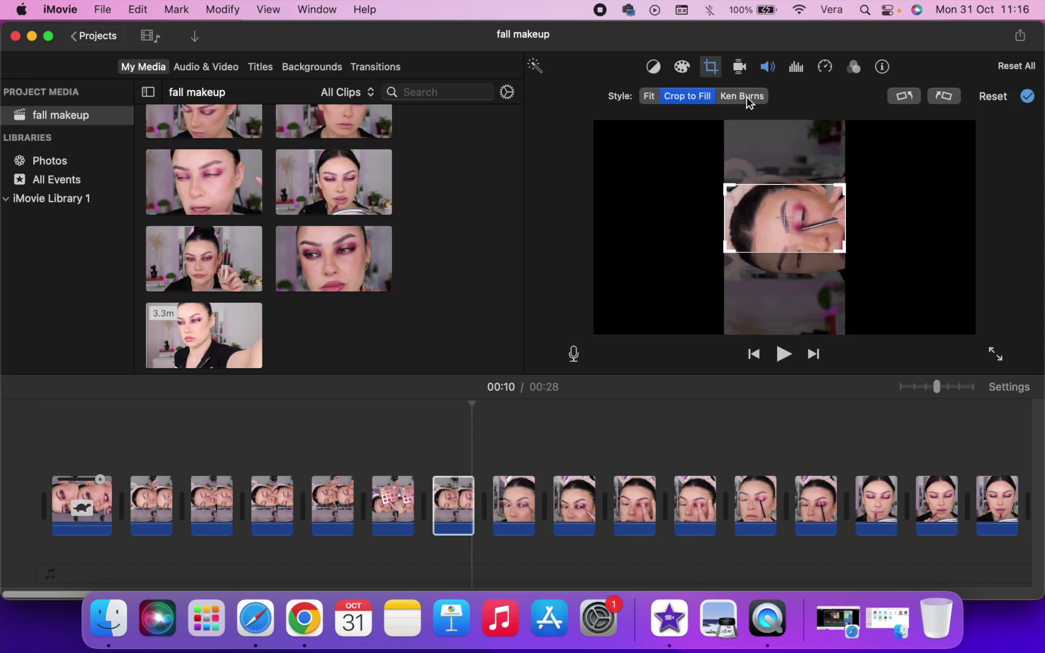
left_click(745, 97)
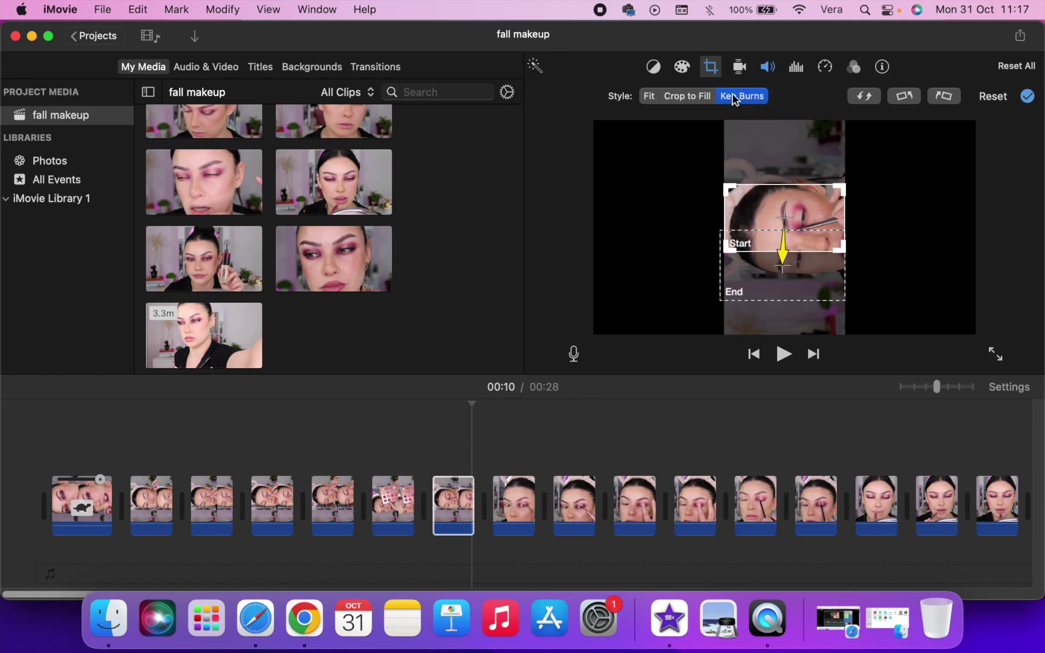
left_click(684, 98)
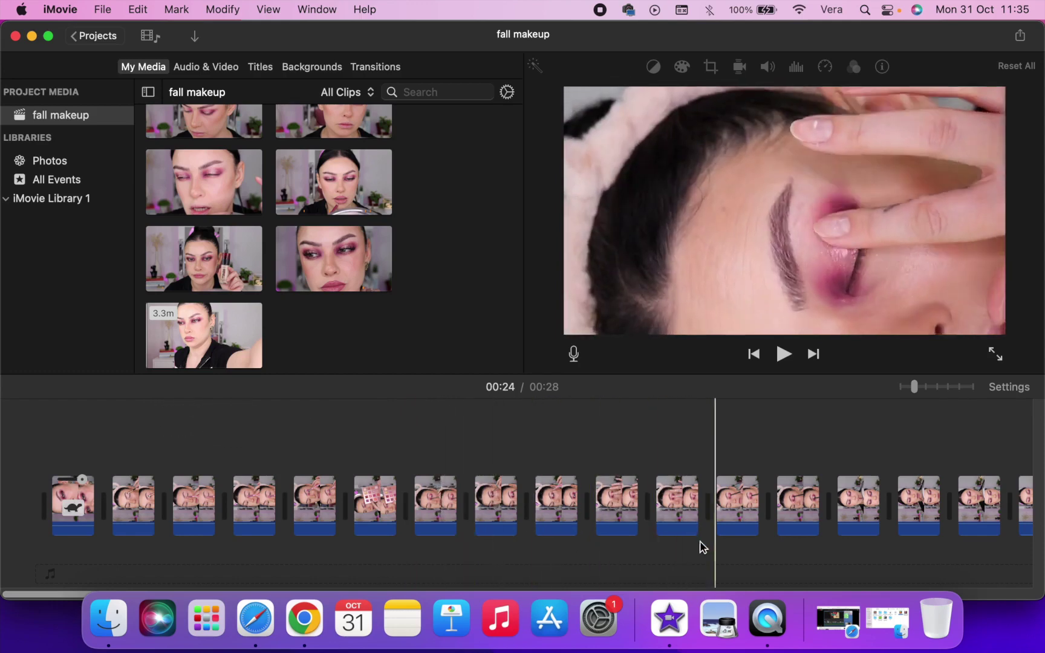
scroll(793, 548, "right", 3)
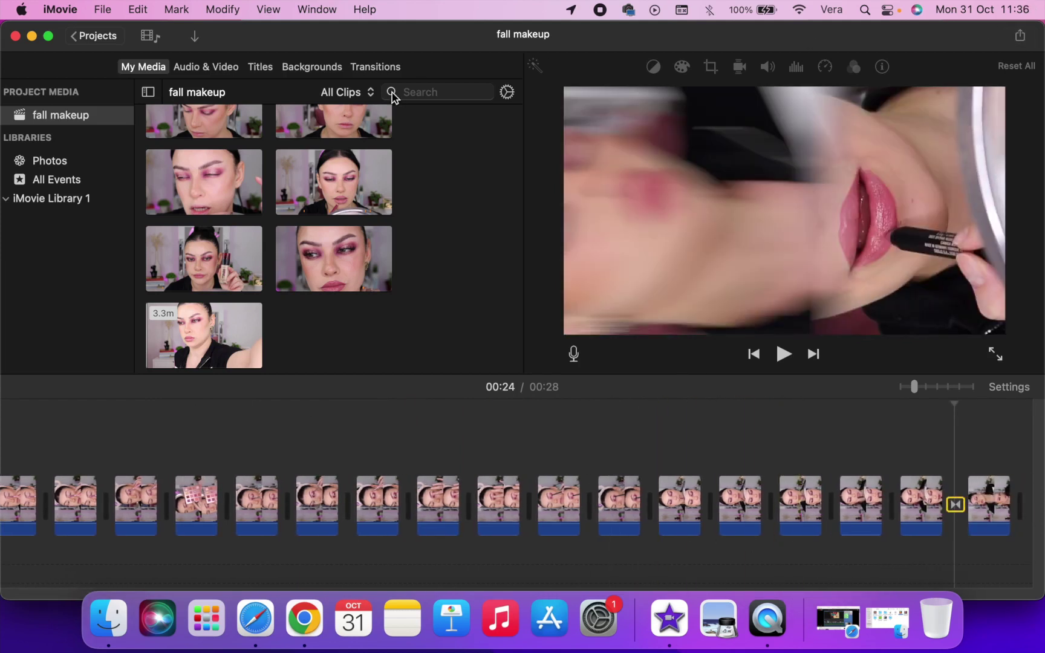
left_click(78, 40)
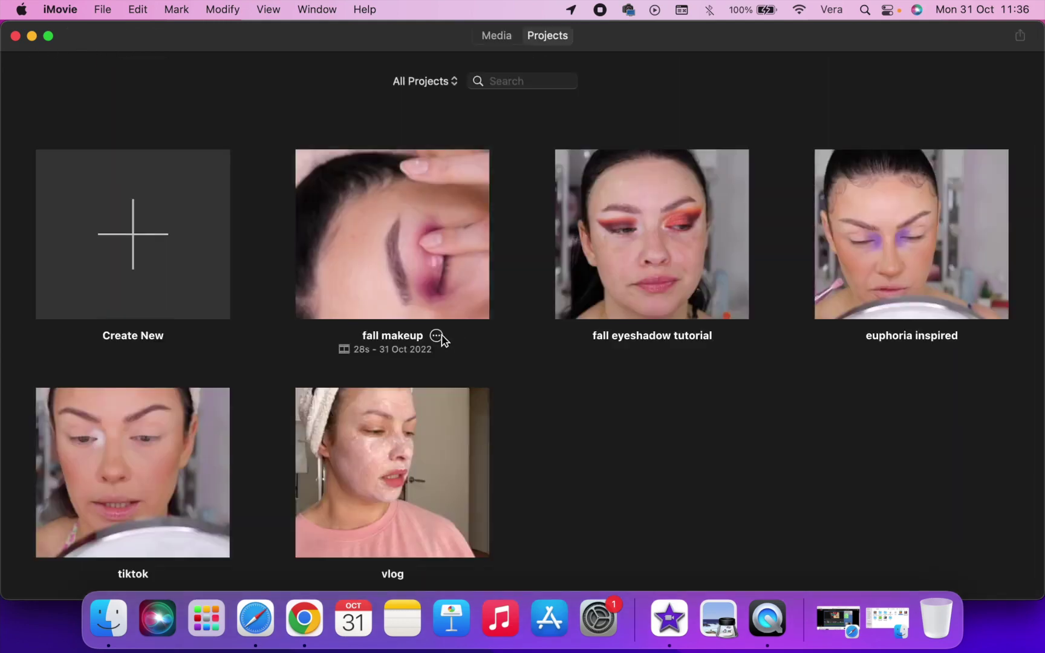
Share the fall makeup project as a File with Better Quality compression
left_click(438, 336)
mouse_move(523, 383)
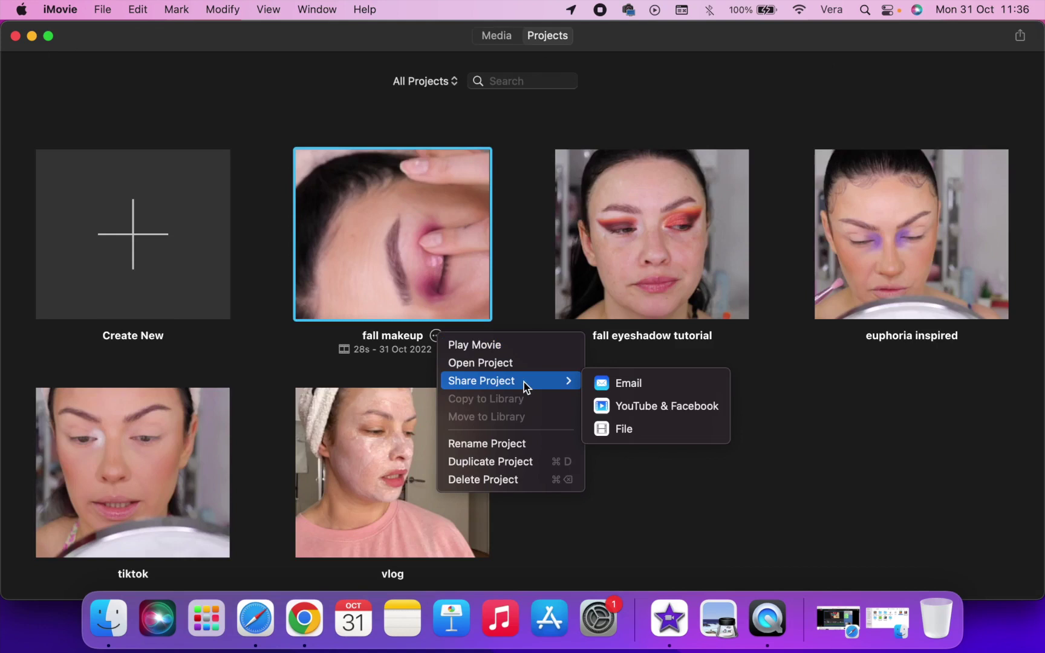
left_click(650, 428)
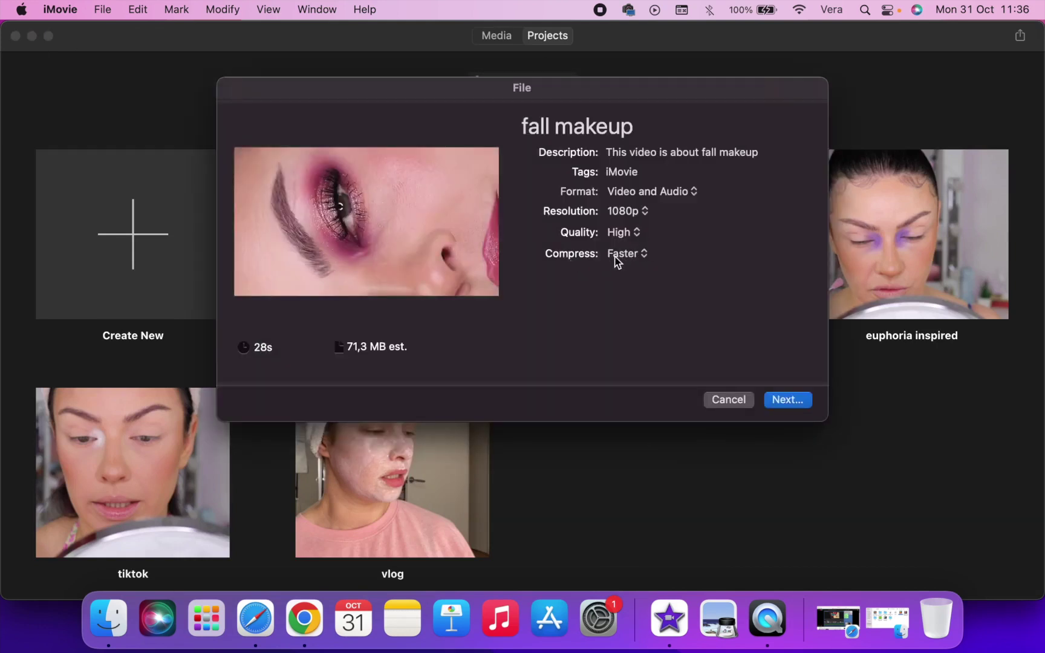
left_click(615, 256)
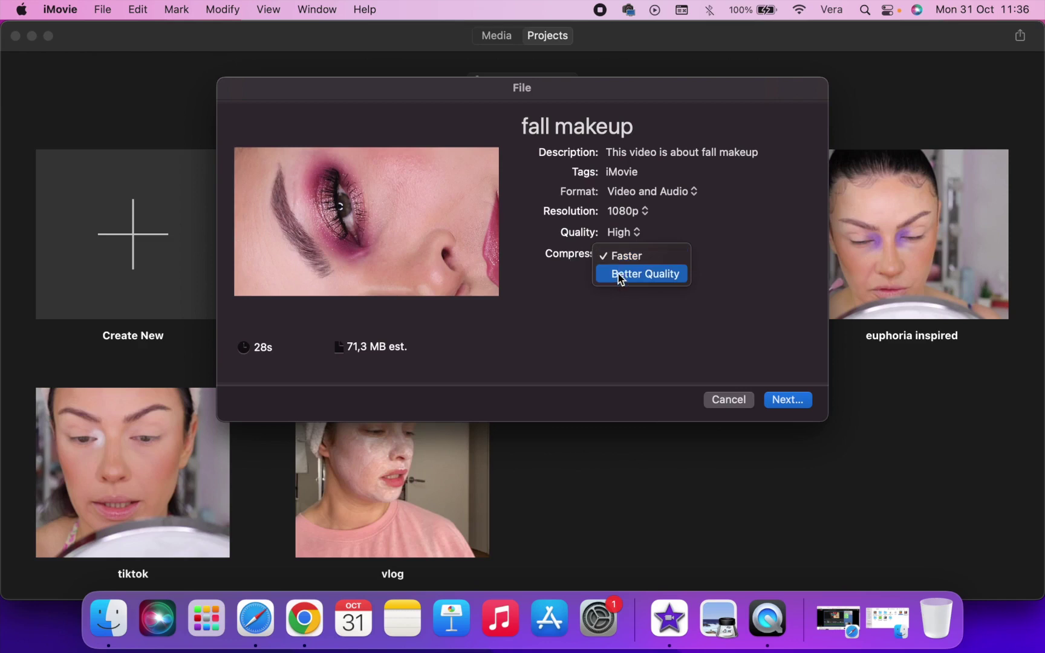
left_click(618, 275)
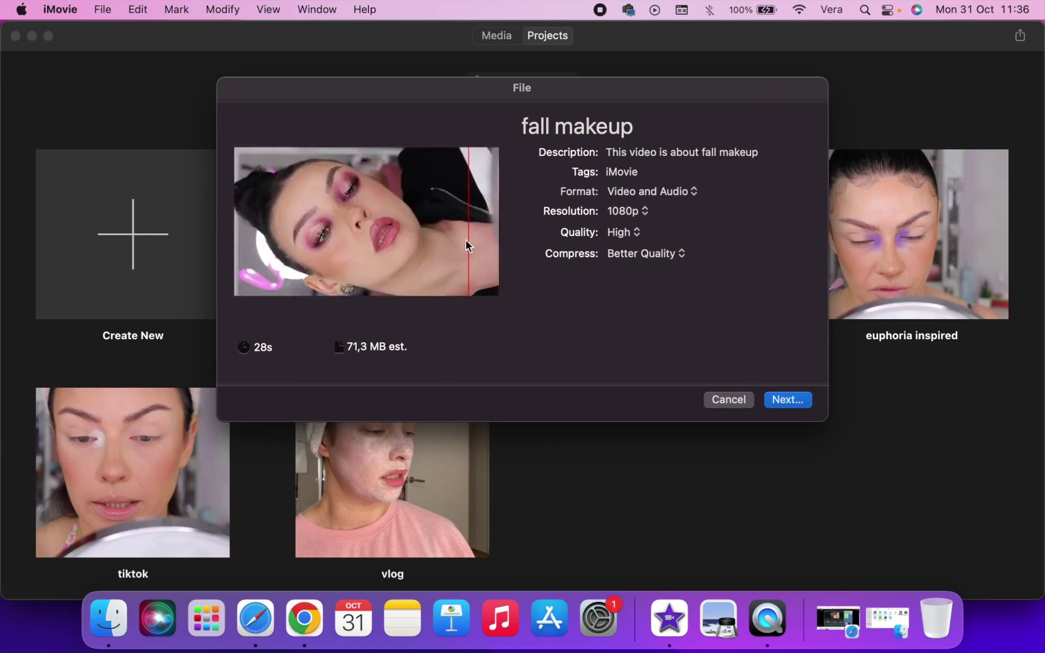
Save the export as fall makeup11 to the maxone drive
left_click(787, 400)
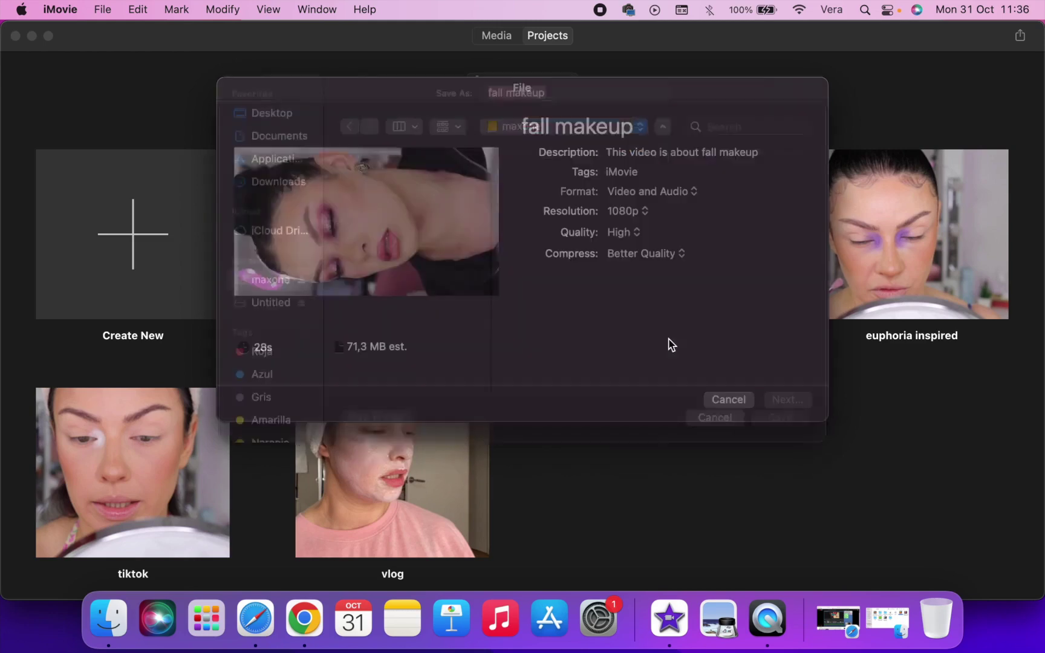
left_click(568, 118)
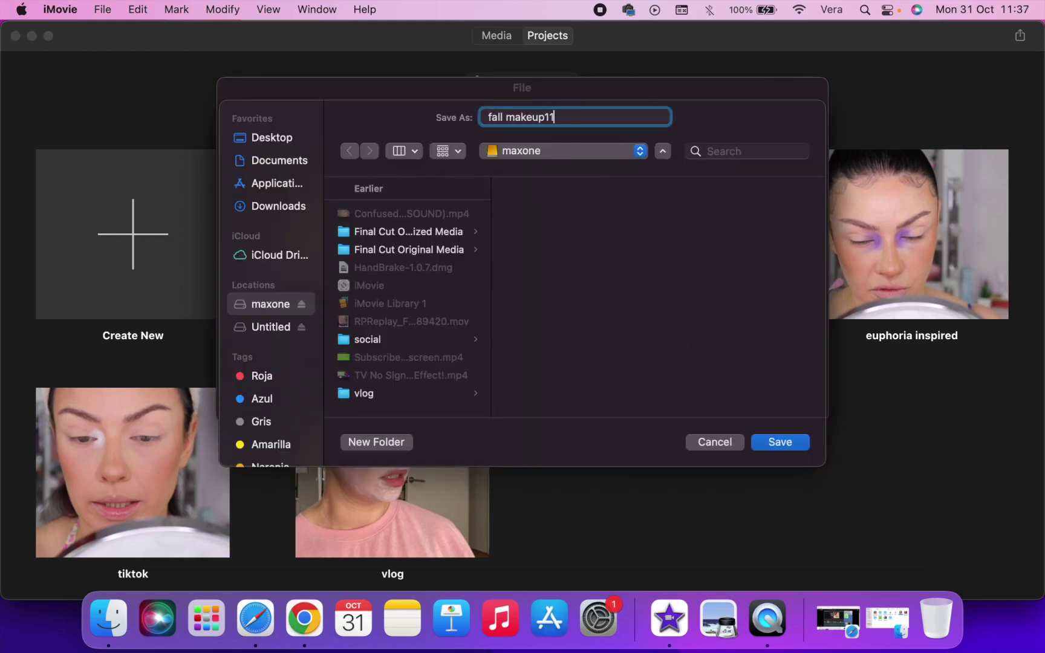
left_click(786, 442)
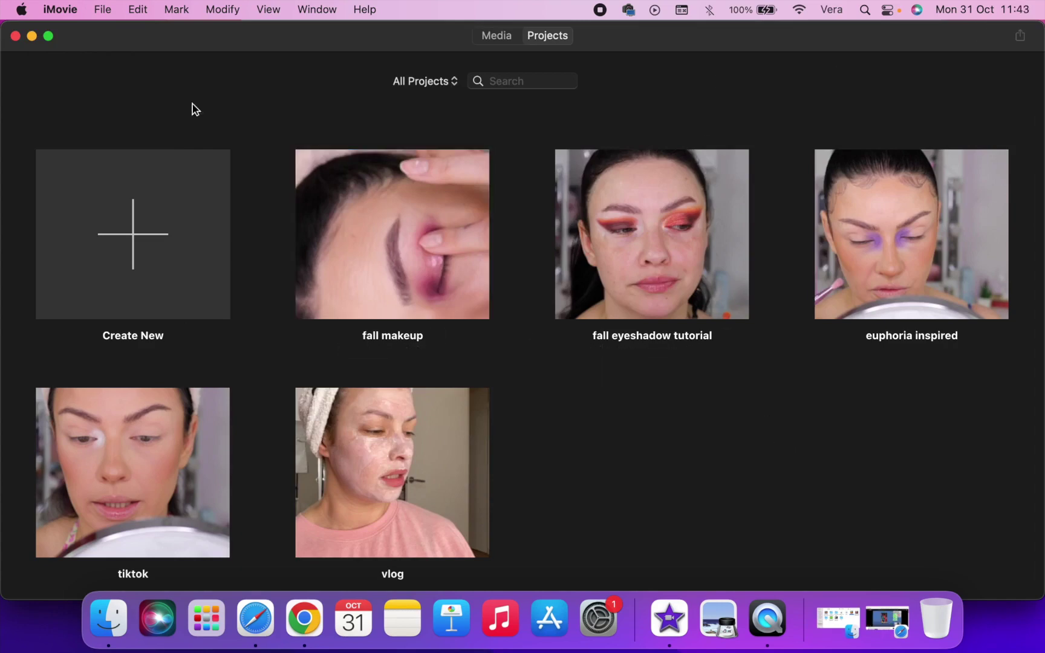
Minimize iMovie and open the maxone drive in Finder to find fall makeup11.mp4
left_click(32, 36)
left_click(355, 268)
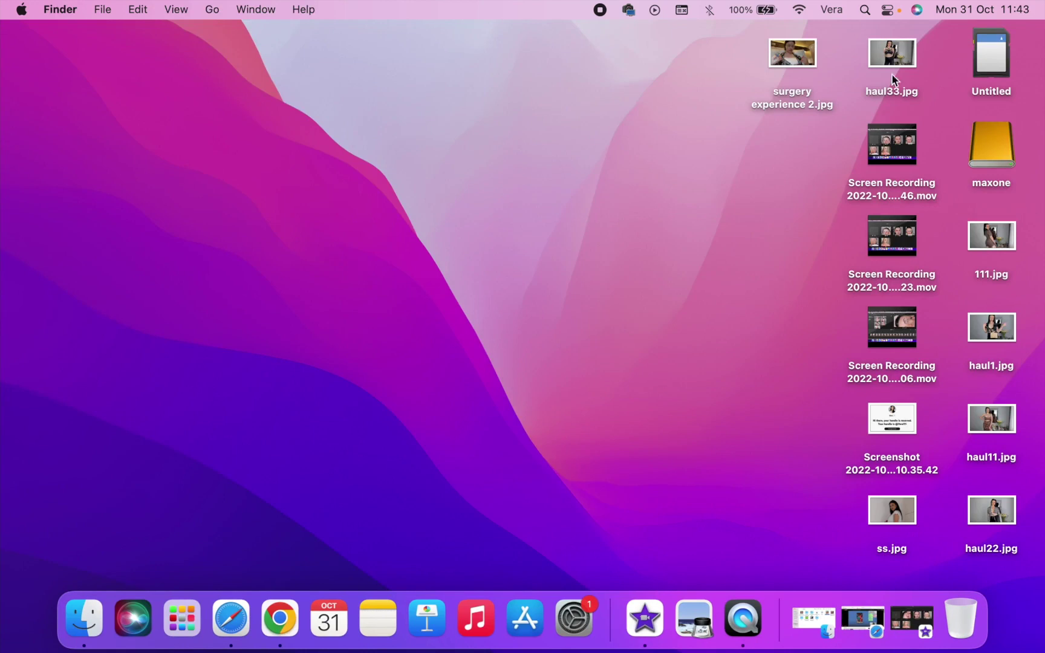
double_click(1015, 150)
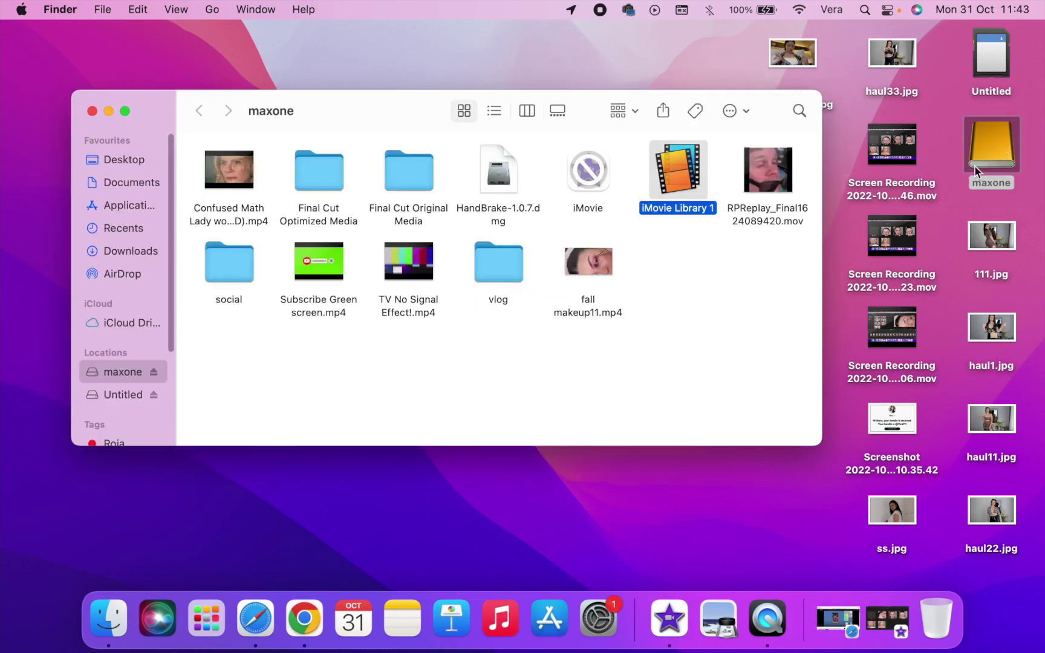
left_click_drag(636, 287, 551, 341)
left_click(670, 292)
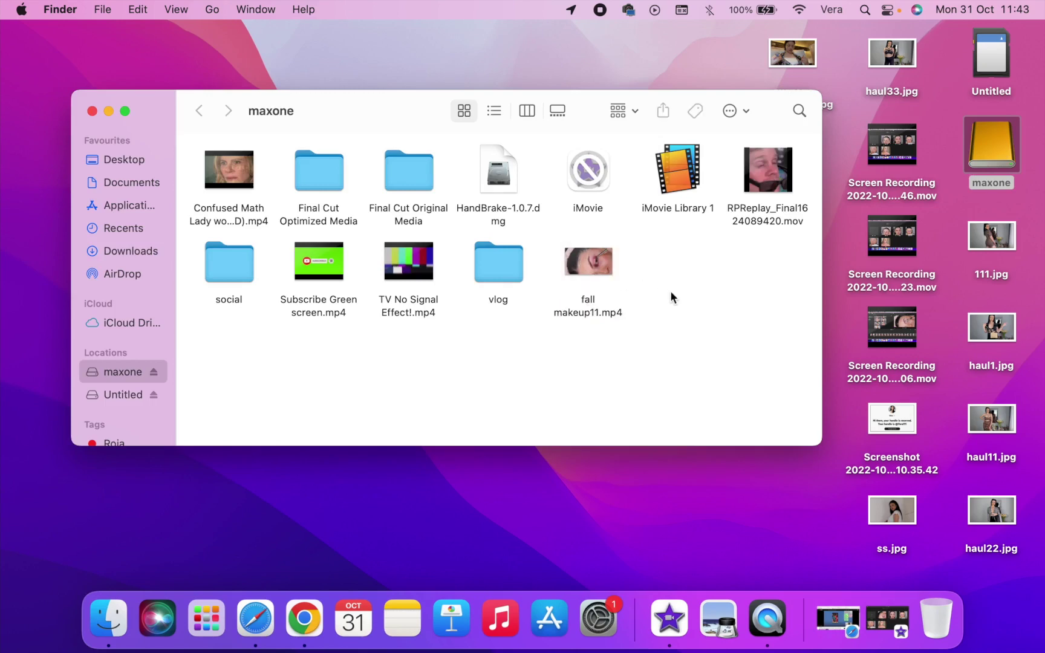
Open fall makeup11.mp4 in QuickTime Player, shrinking and repositioning its window
double_click(602, 269)
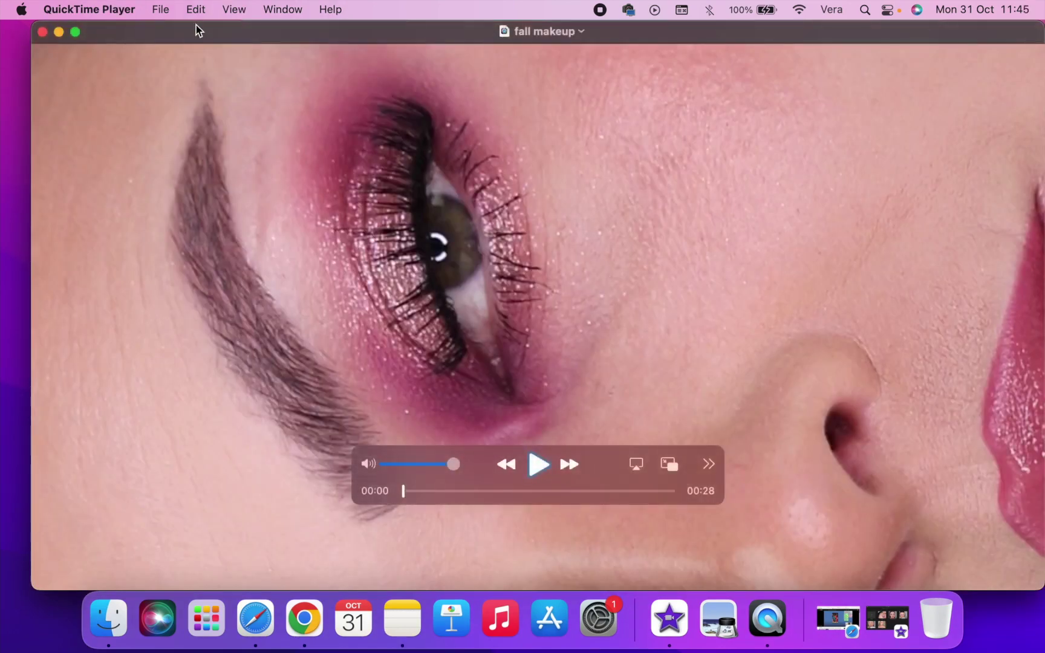
left_click_drag(33, 126, 392, 133)
left_click_drag(502, 132, 272, 61)
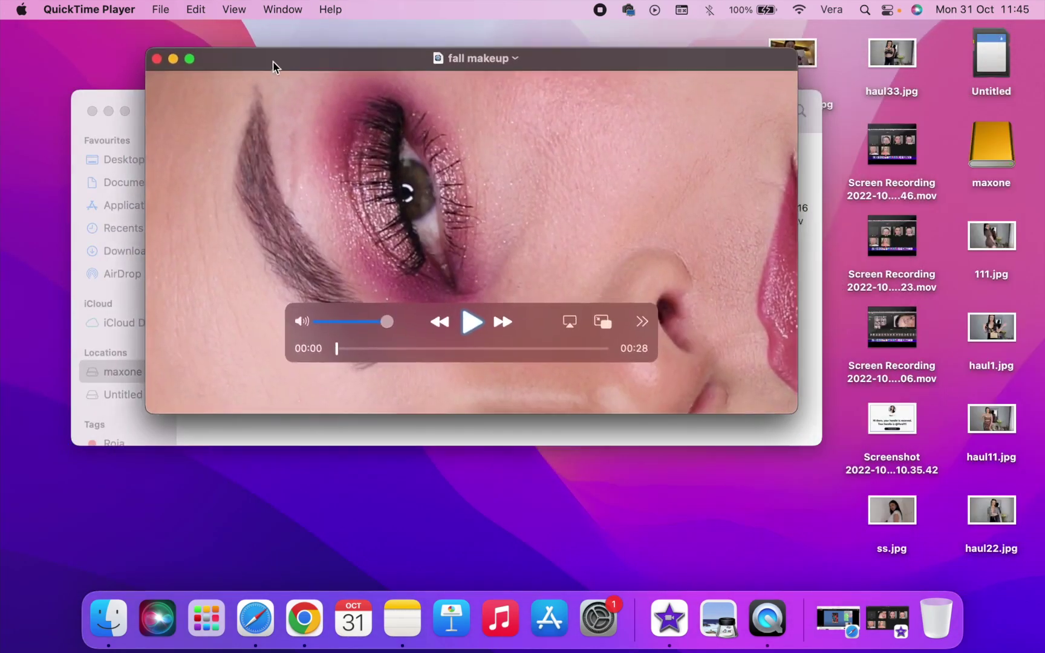
Rotate the video a quarter turn clockwise with Edit > Rotate Right
left_click(196, 9)
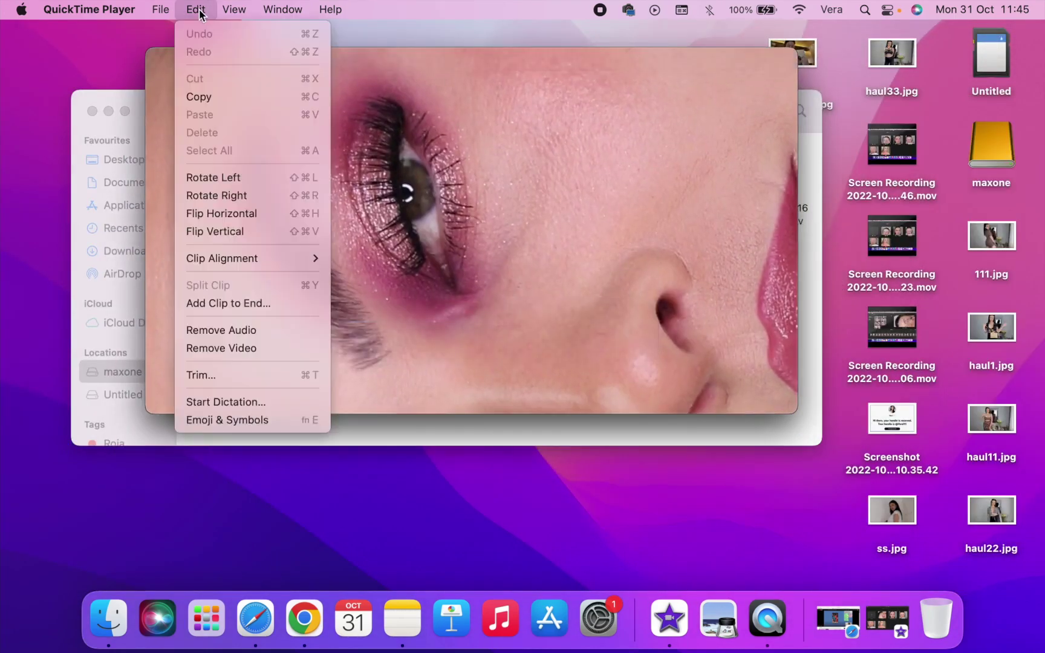
left_click(224, 196)
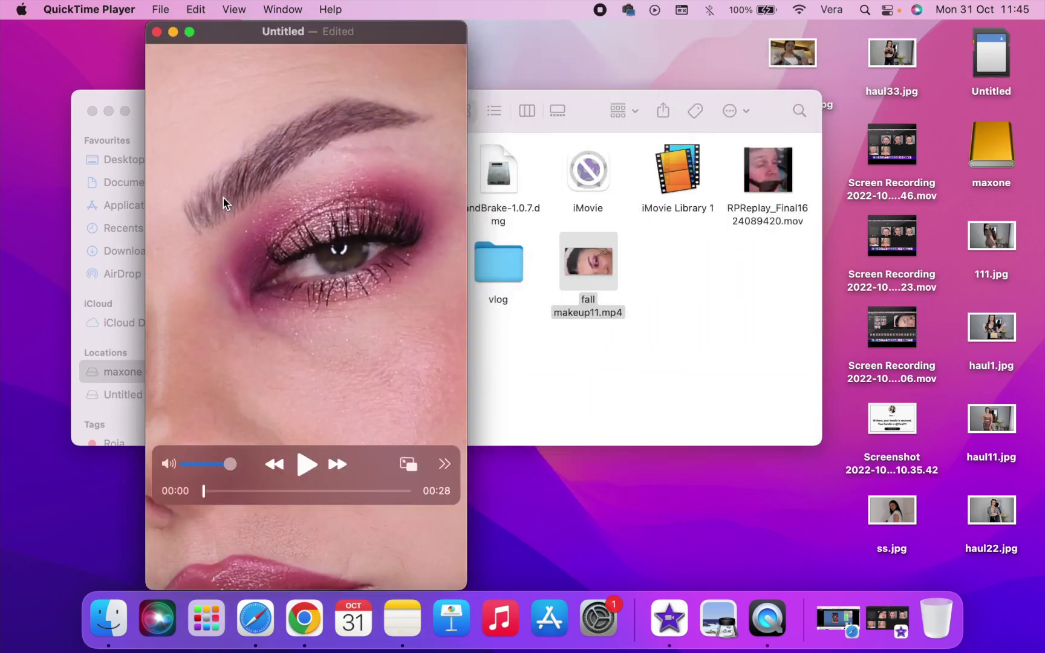
left_click(158, 9)
mouse_move(195, 11)
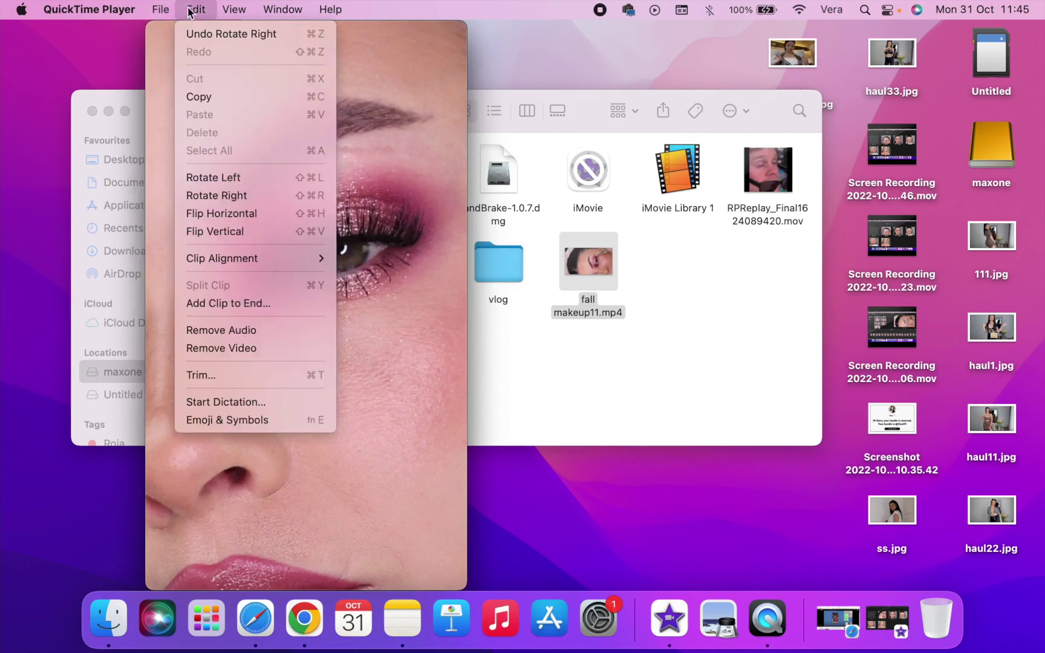
mouse_move(233, 16)
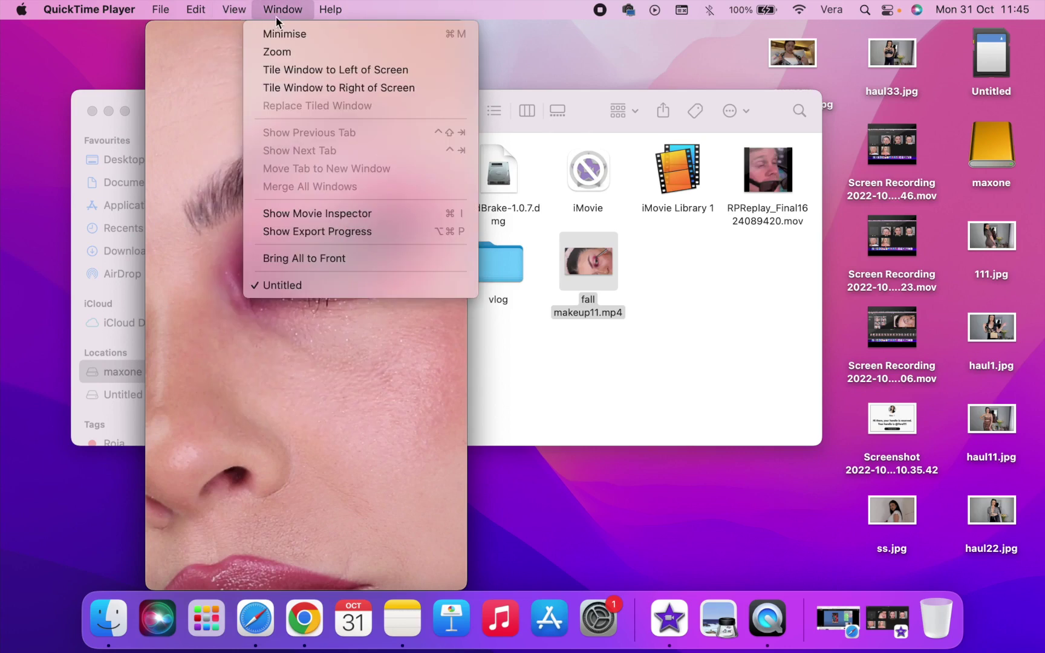
Close the rotated video to save it, naming the file 'tutorial'
mouse_move(338, 11)
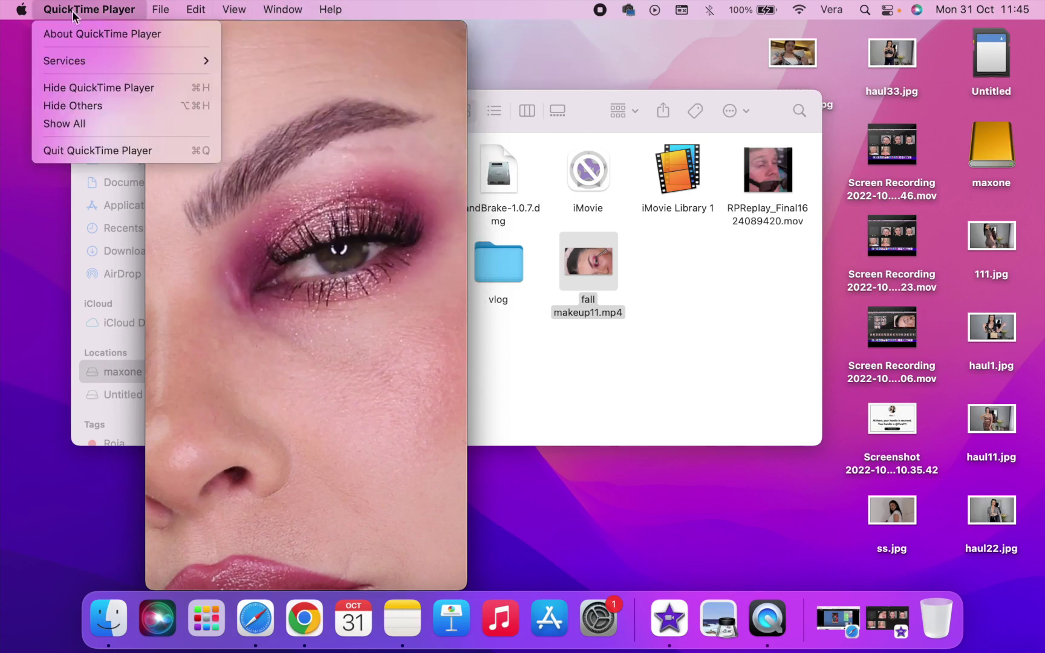
mouse_move(160, 10)
left_click(201, 52)
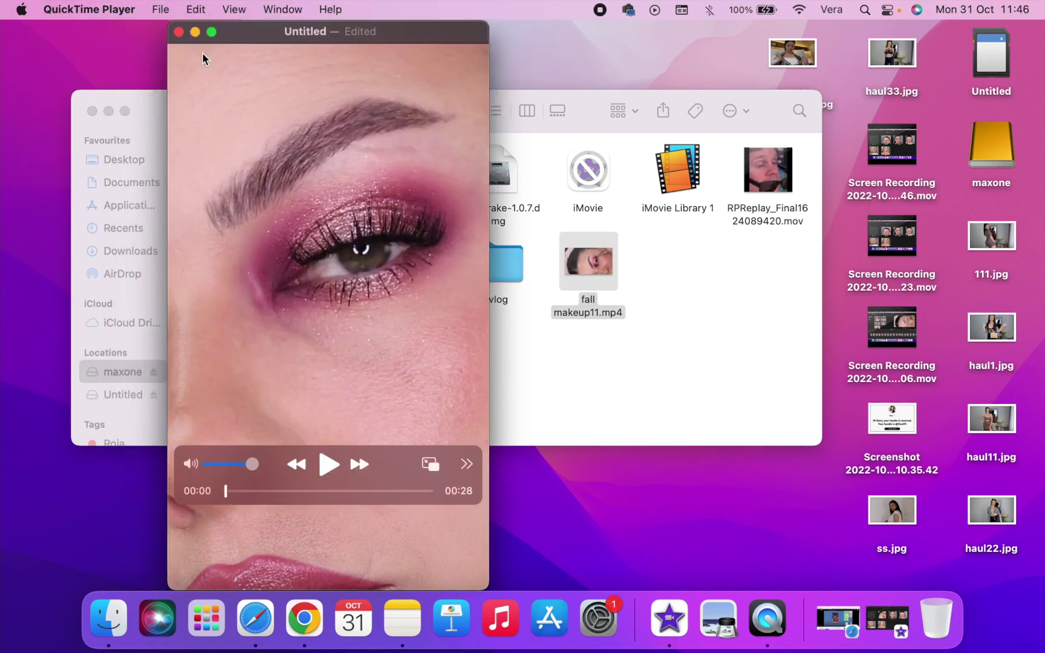
left_click(179, 33)
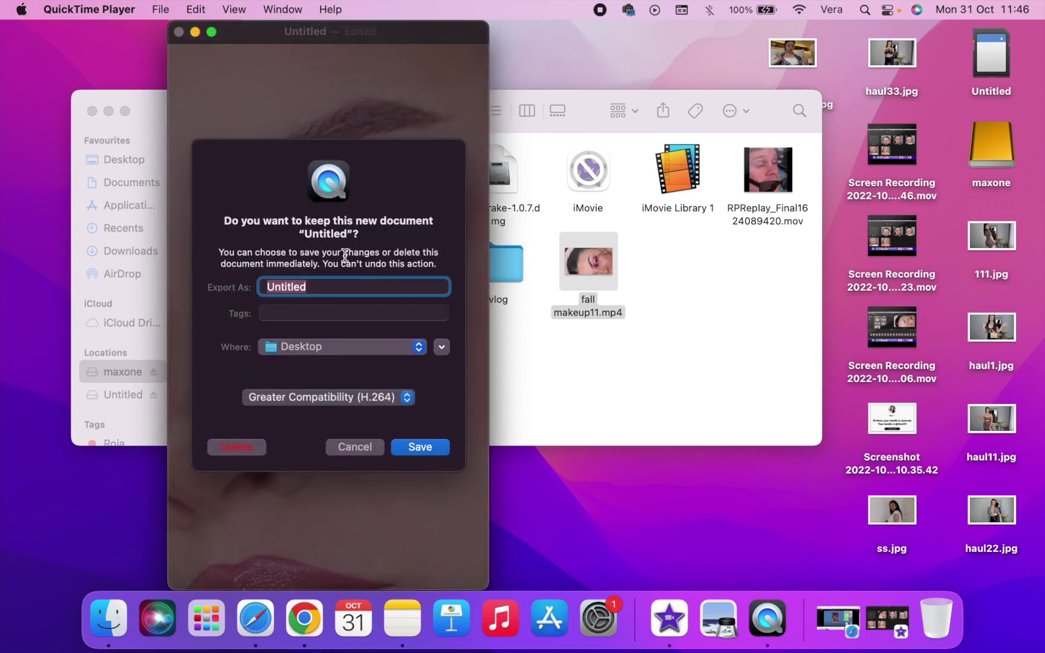
type("tutorial")
Keep Desktop as location, choose Greater Compatibility (H.264) format, and save
left_click(307, 348)
left_click(305, 351)
left_click(283, 399)
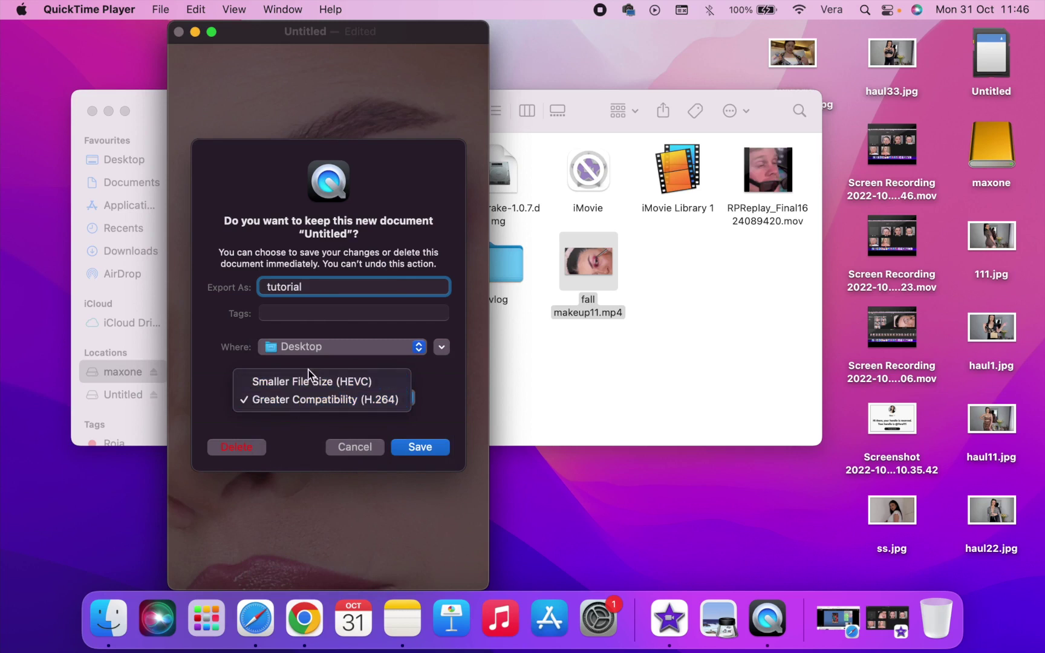
left_click(307, 386)
left_click(299, 395)
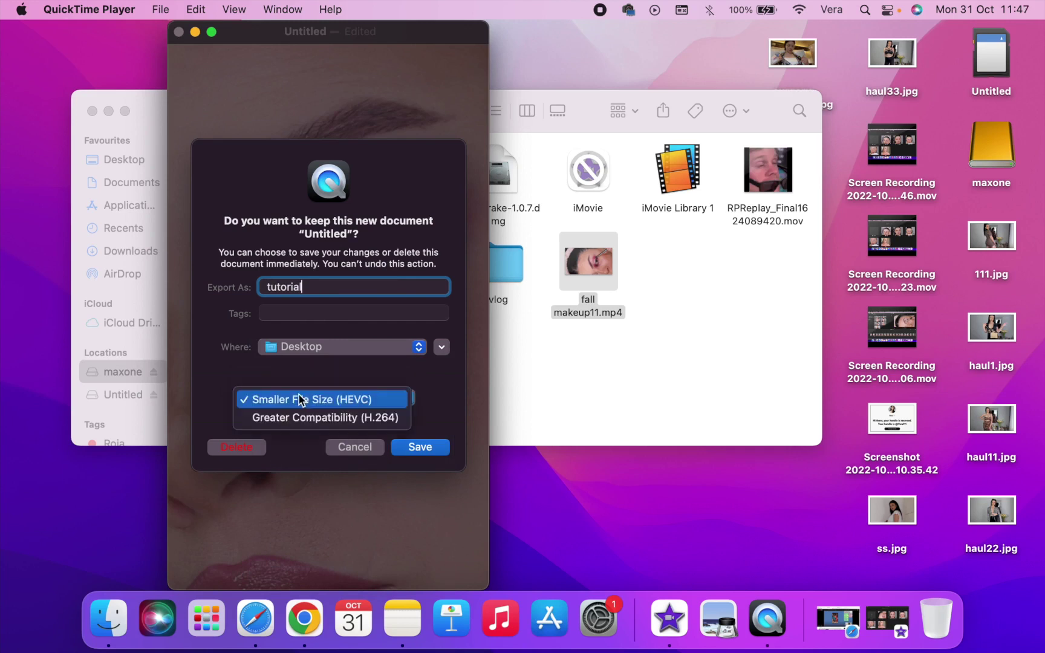
left_click(295, 417)
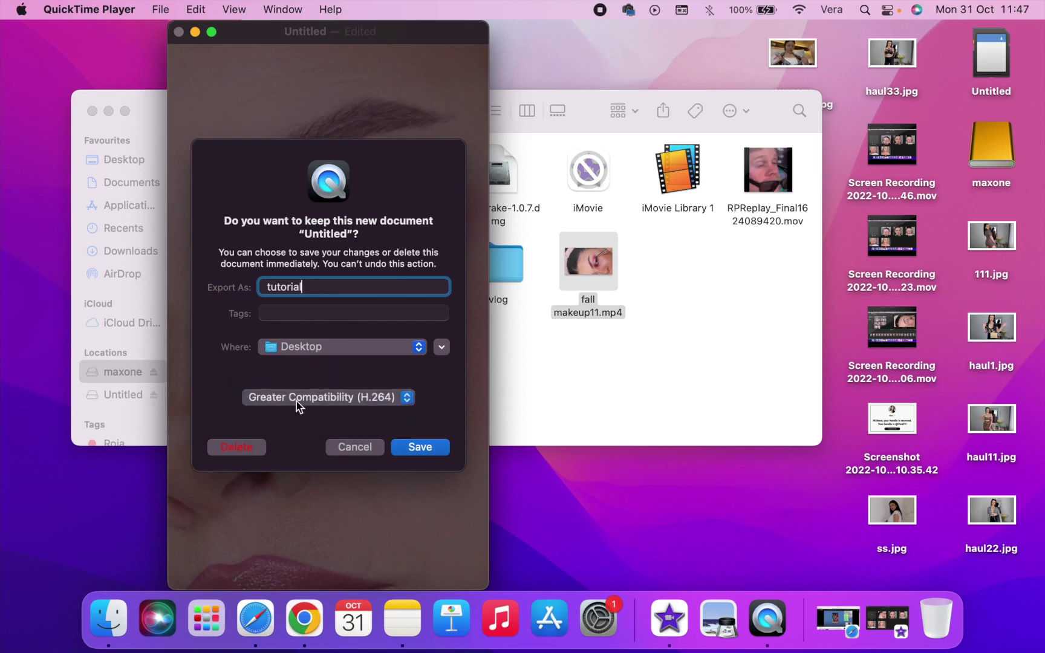
left_click(422, 450)
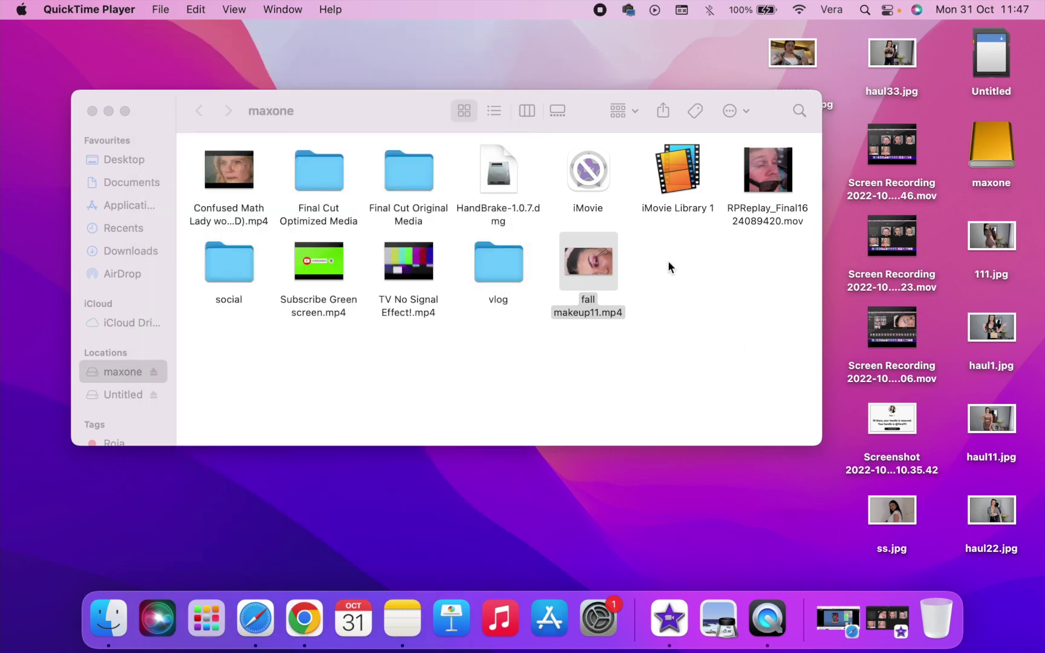
Recheck fall makeup11.mp4, quit QuickTime, and open tutorial.mov from the desktop
left_click(676, 297)
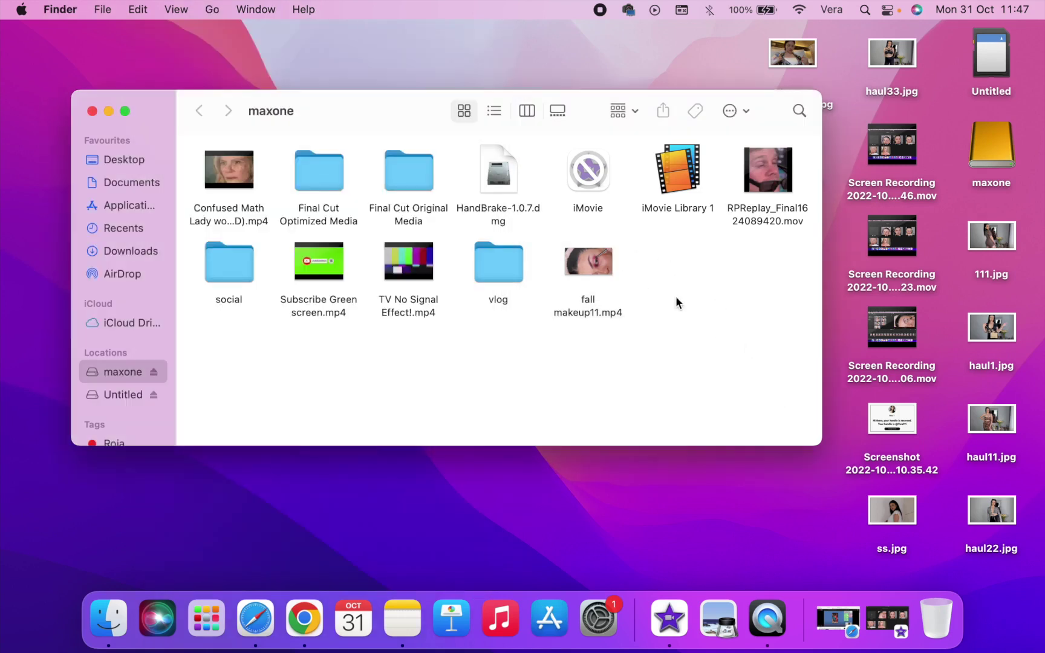
double_click(605, 270)
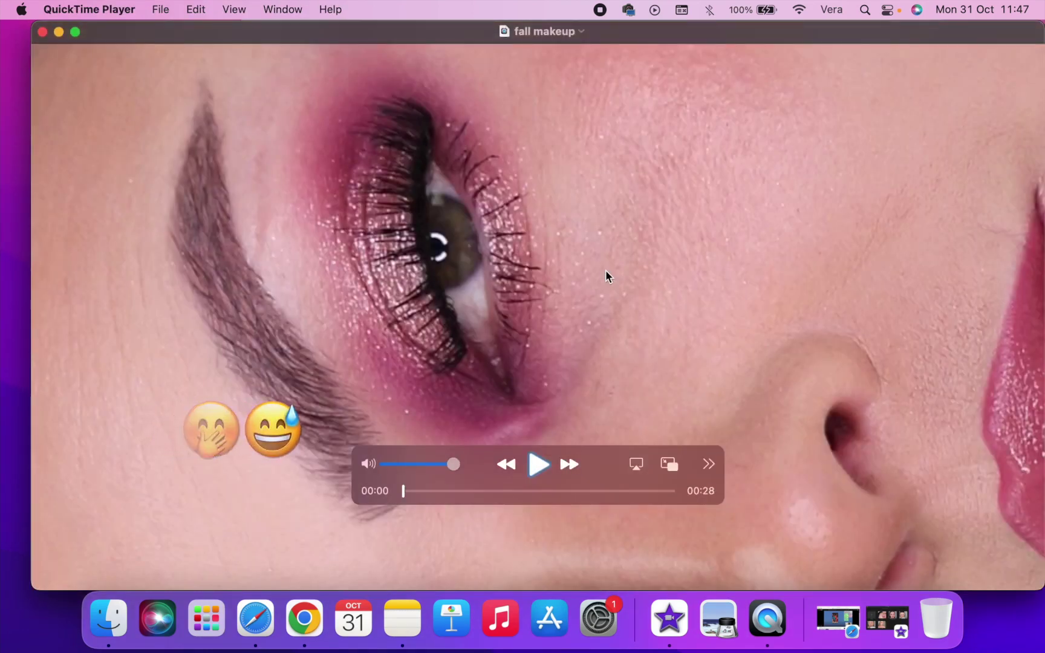
key("super+q")
left_click_drag(484, 115, 286, 105)
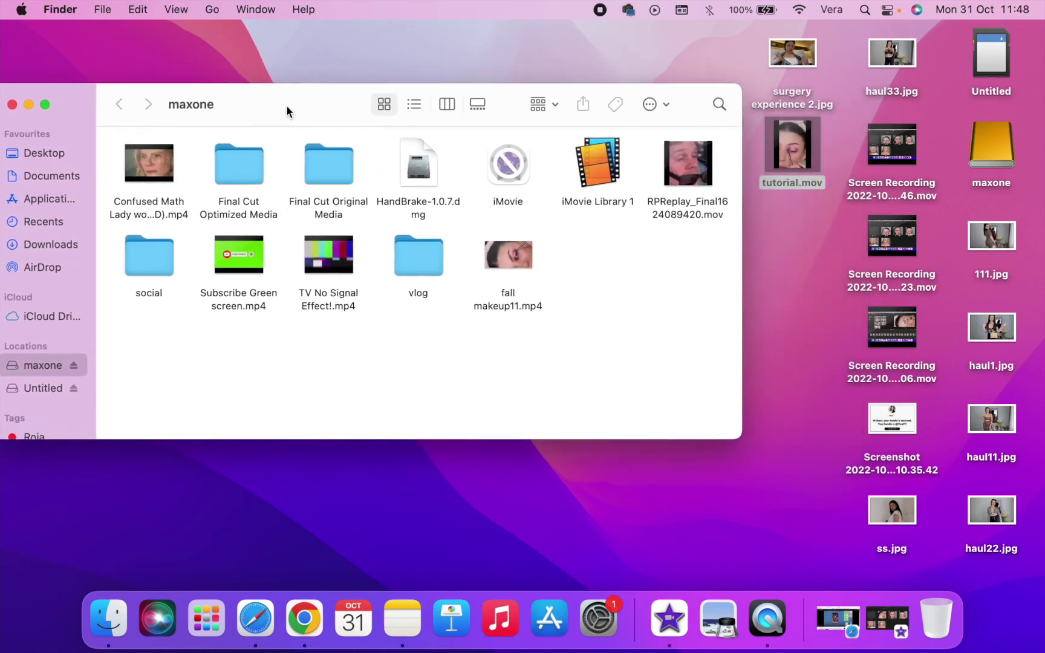
left_click(811, 285)
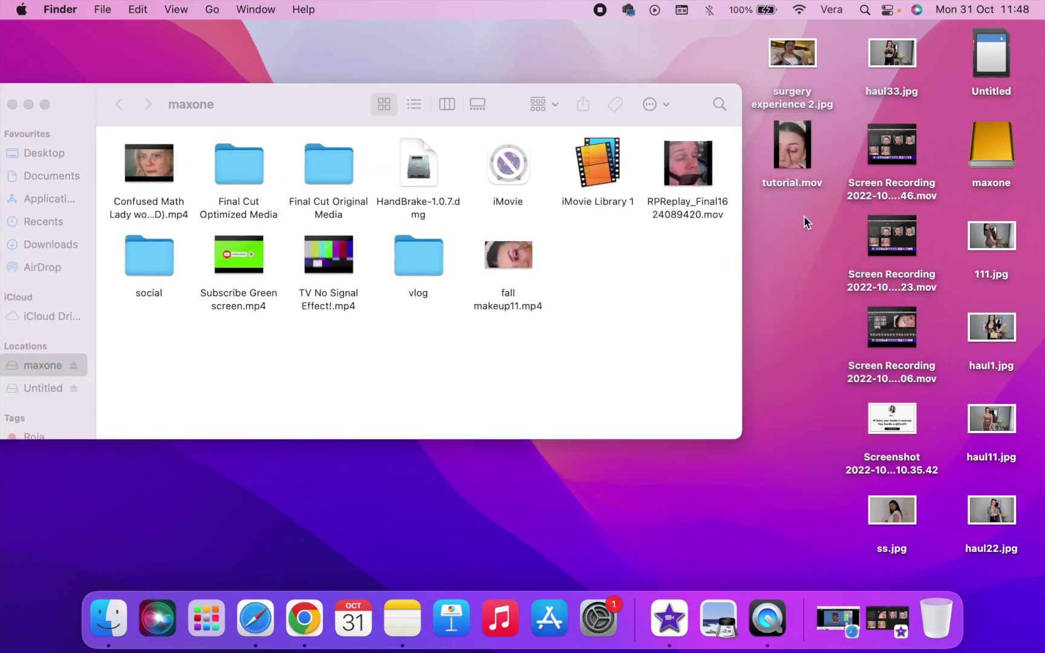
double_click(802, 161)
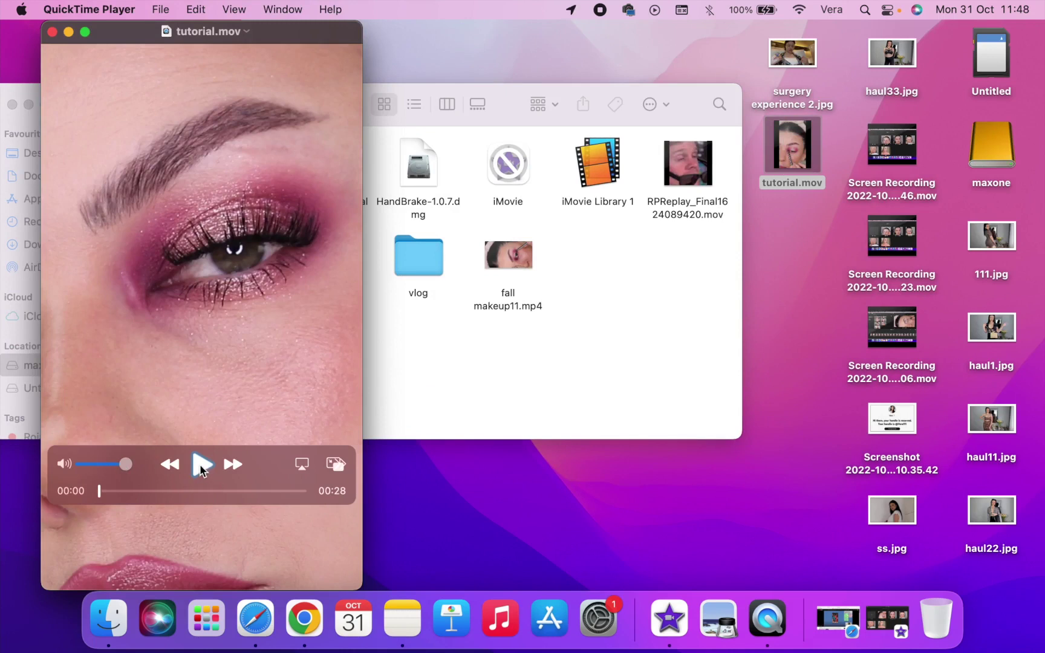
Play tutorial.mov, scrubbing to 00:20, 00:16, 00:27 and back to the start, then replay
left_click(201, 467)
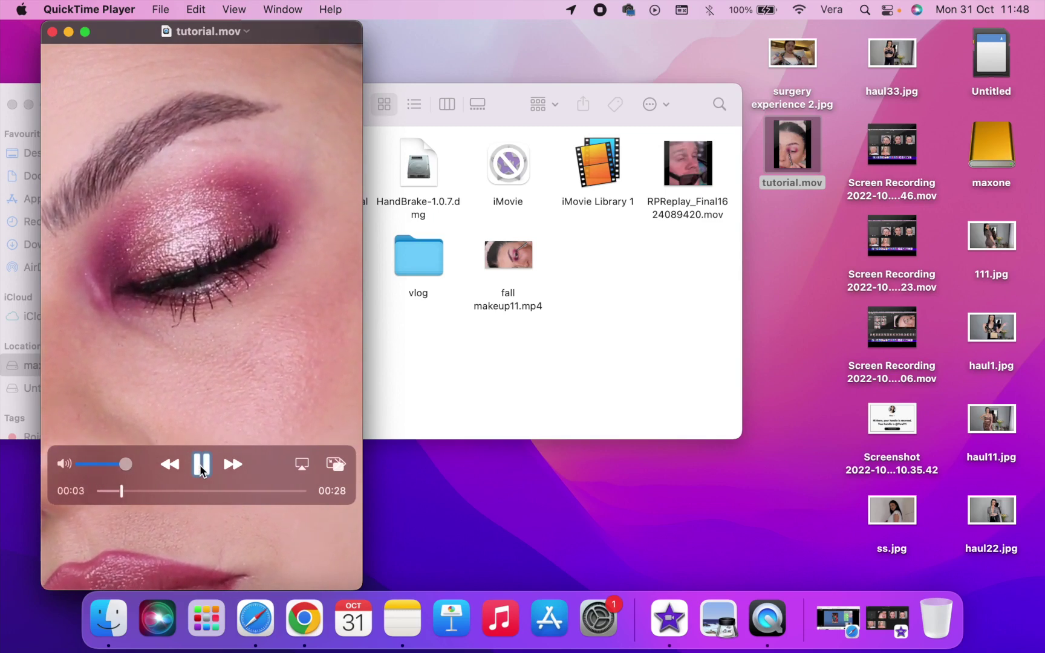
left_click_drag(121, 491, 242, 491)
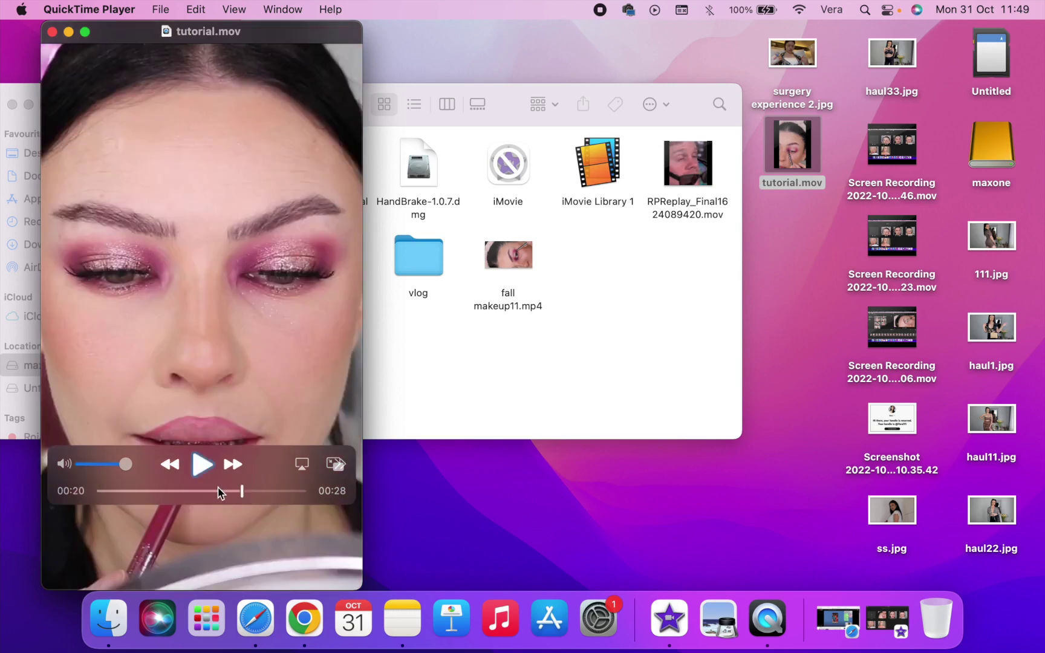
left_click(219, 491)
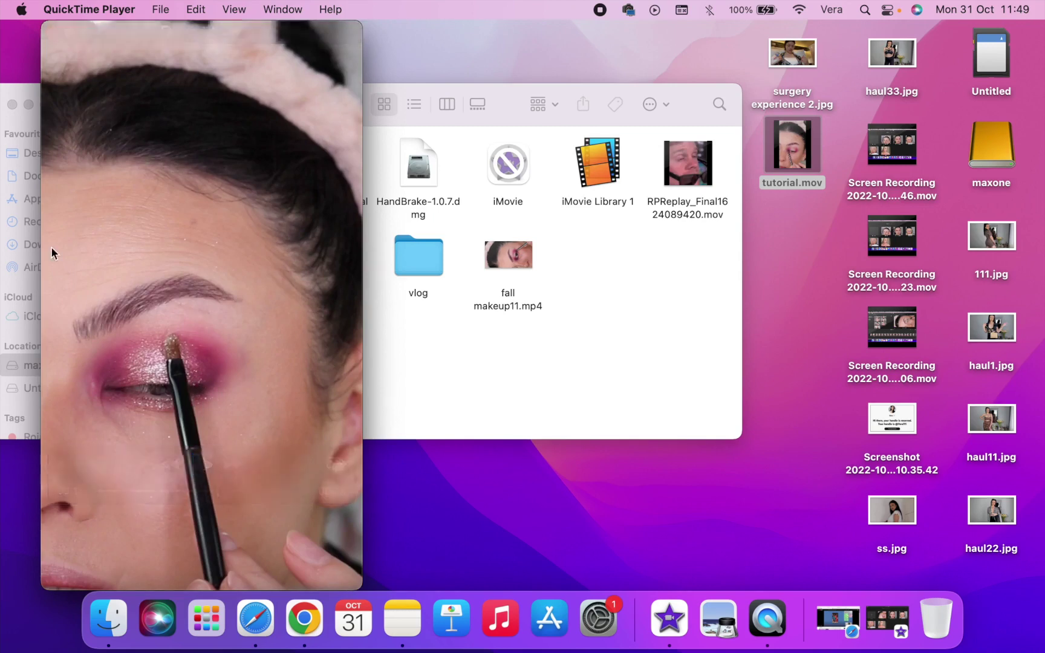
mouse_move(199, 471)
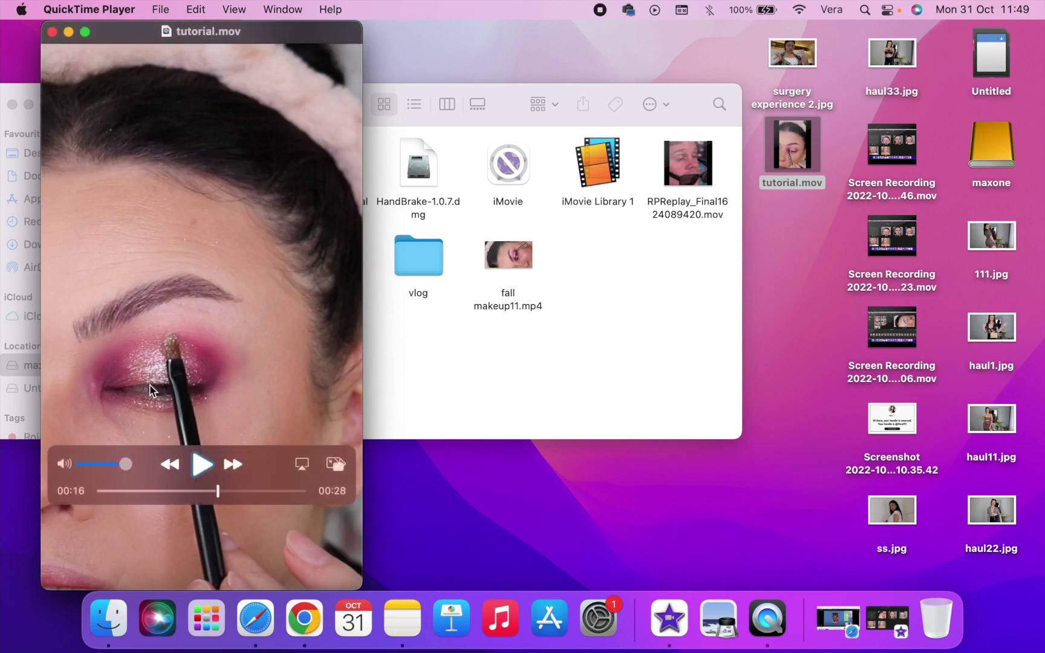
left_click(301, 491)
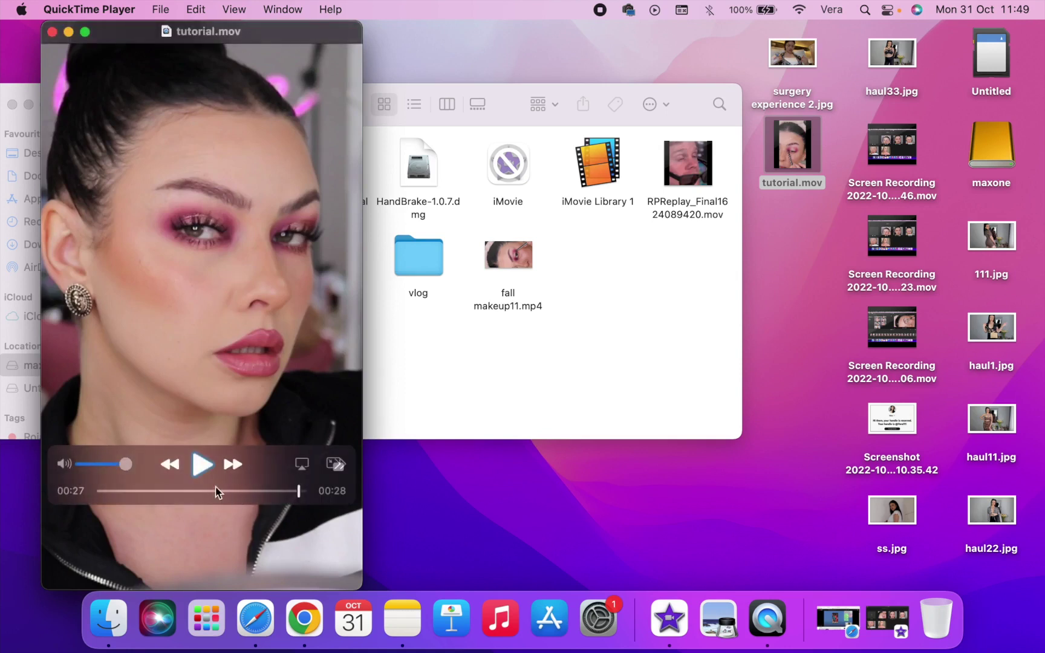
left_click_drag(220, 491, 111, 494)
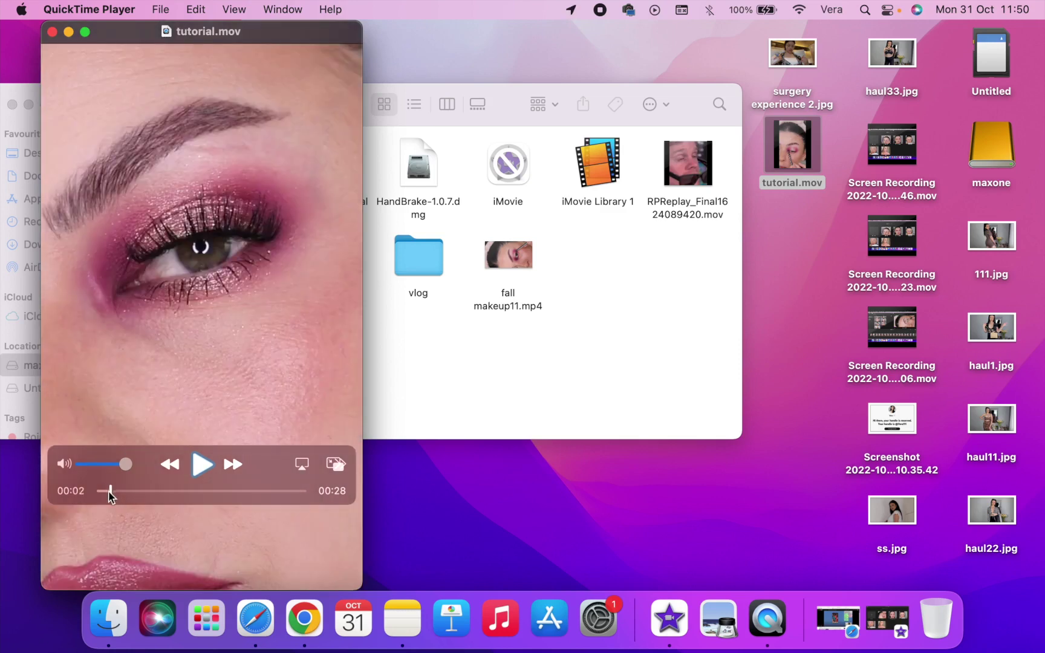
left_click_drag(110, 495, 96, 495)
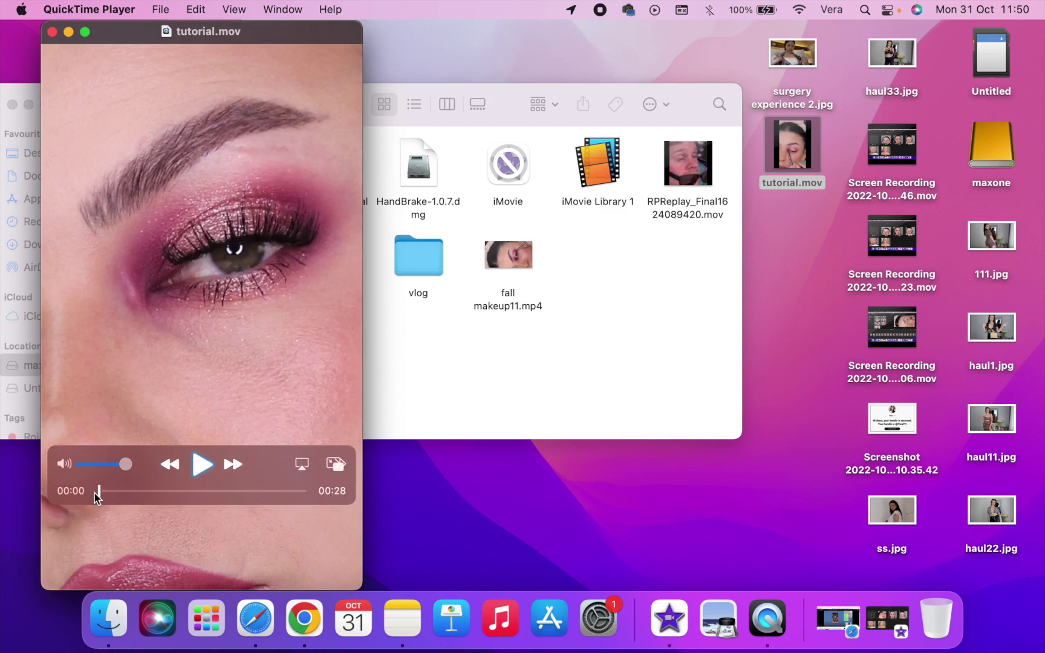
key("space")
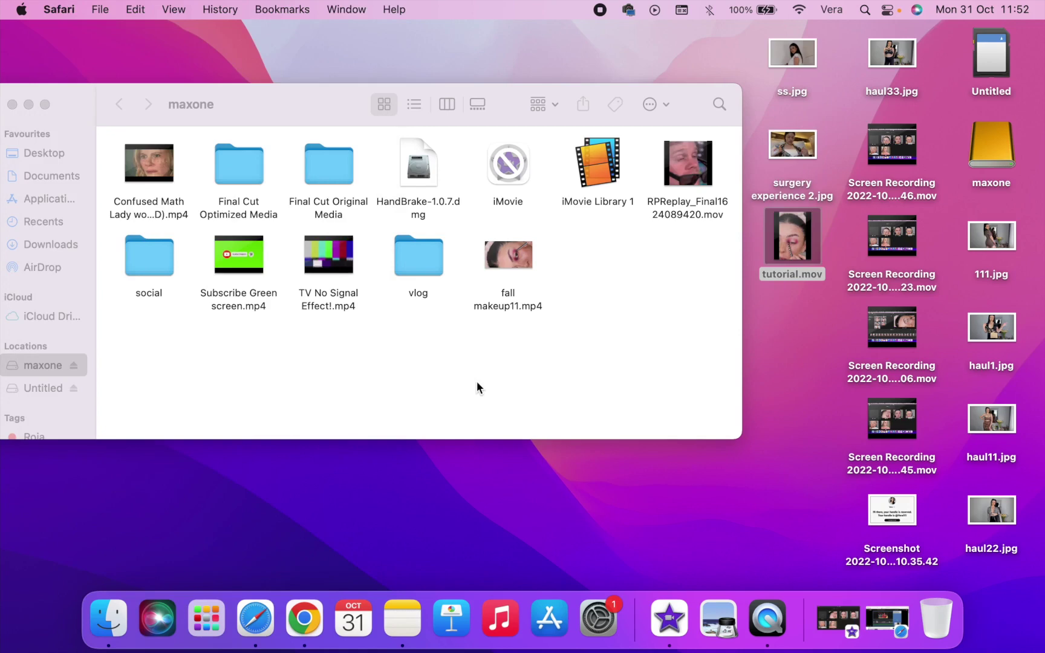
Return to Safari's YouTube tutorial page and scroll through its description and comments
left_click(257, 620)
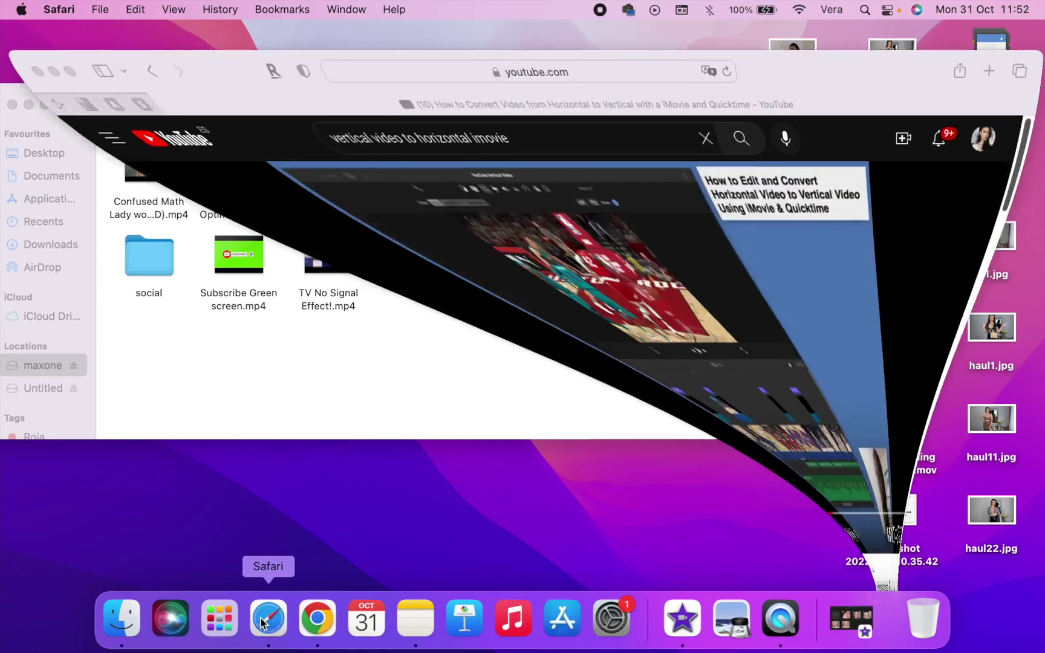
scroll(422, 497, "down", 5)
scroll(302, 363, "up", 1)
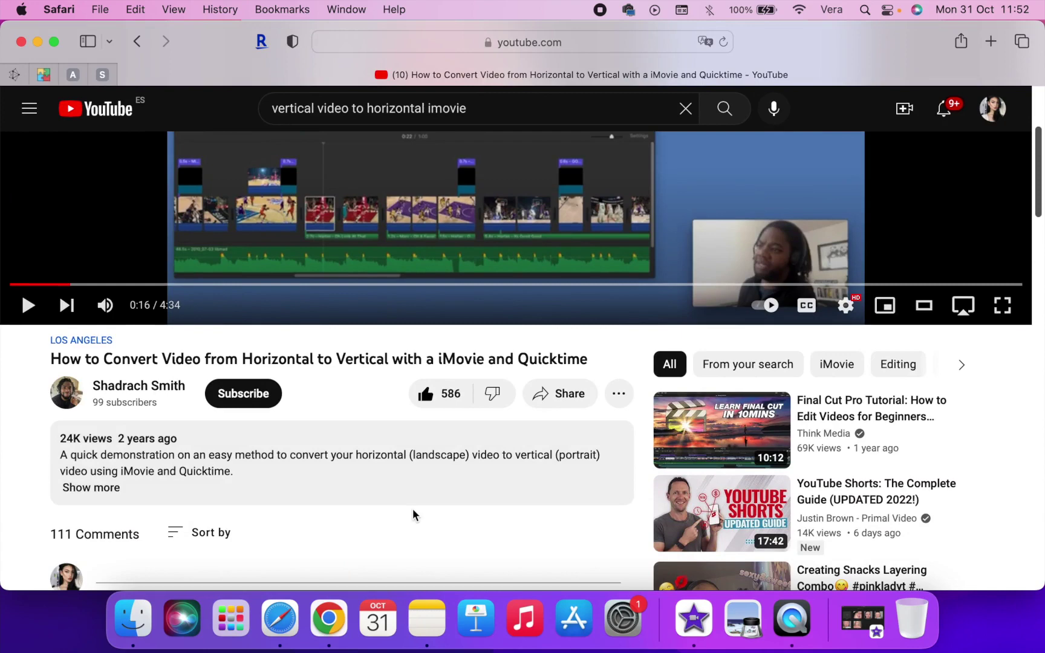
scroll(412, 515, "down", 3)
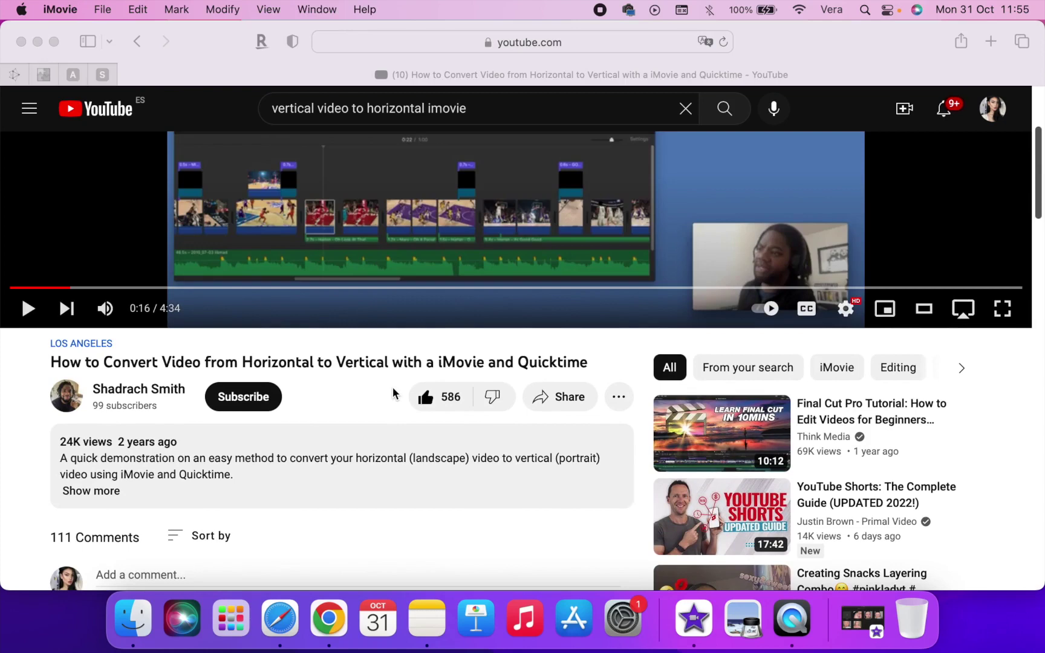
scroll(393, 394, "down", 5)
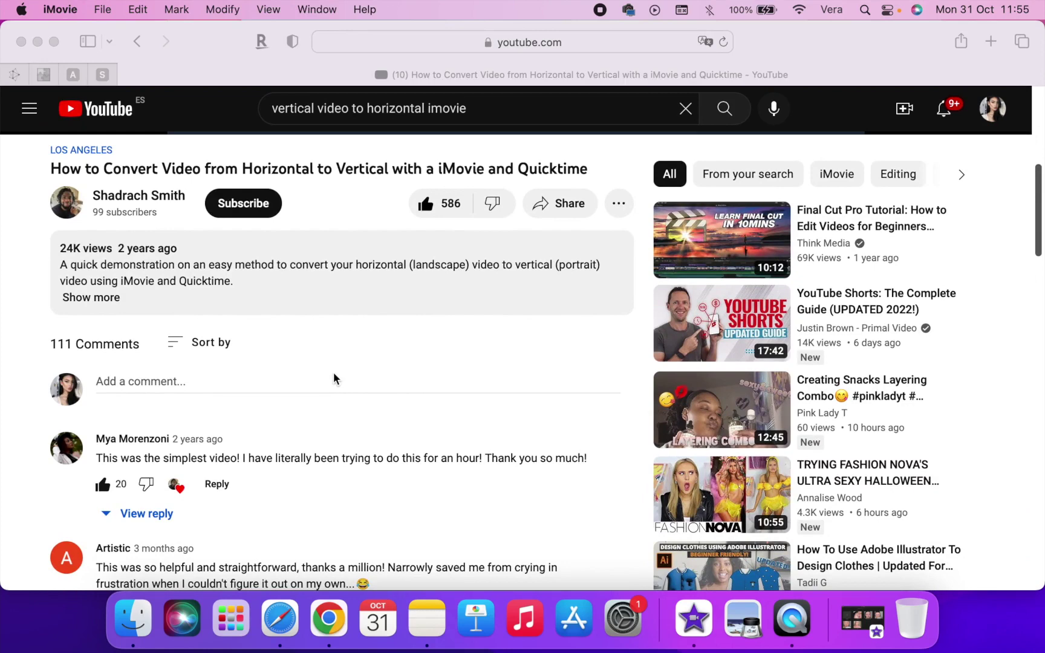
scroll(334, 373, "up", 4)
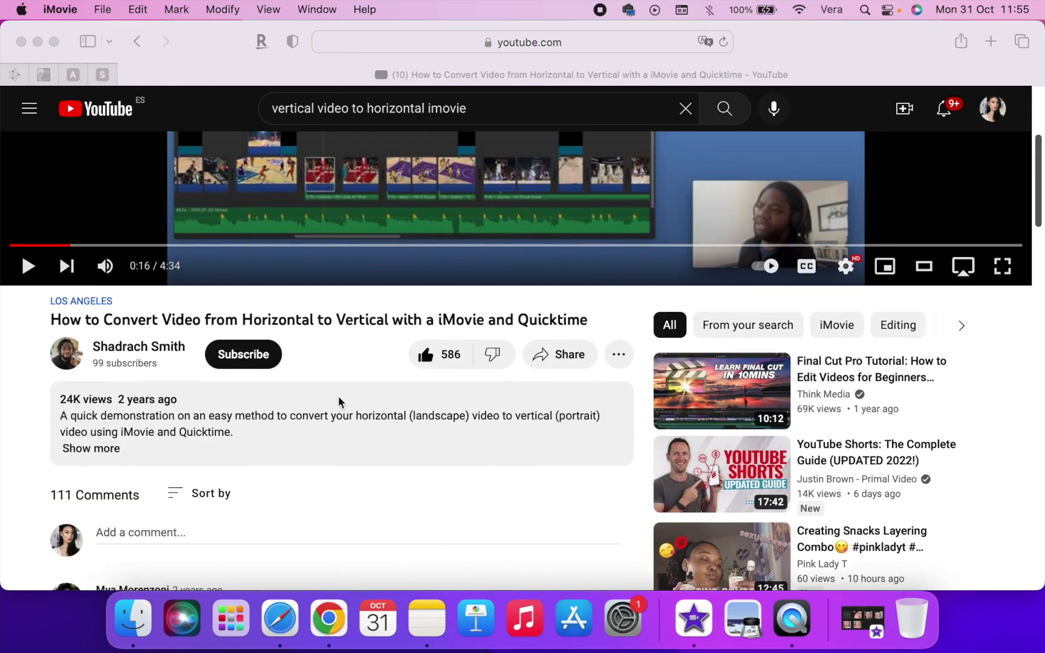
scroll(338, 400, "up", 1)
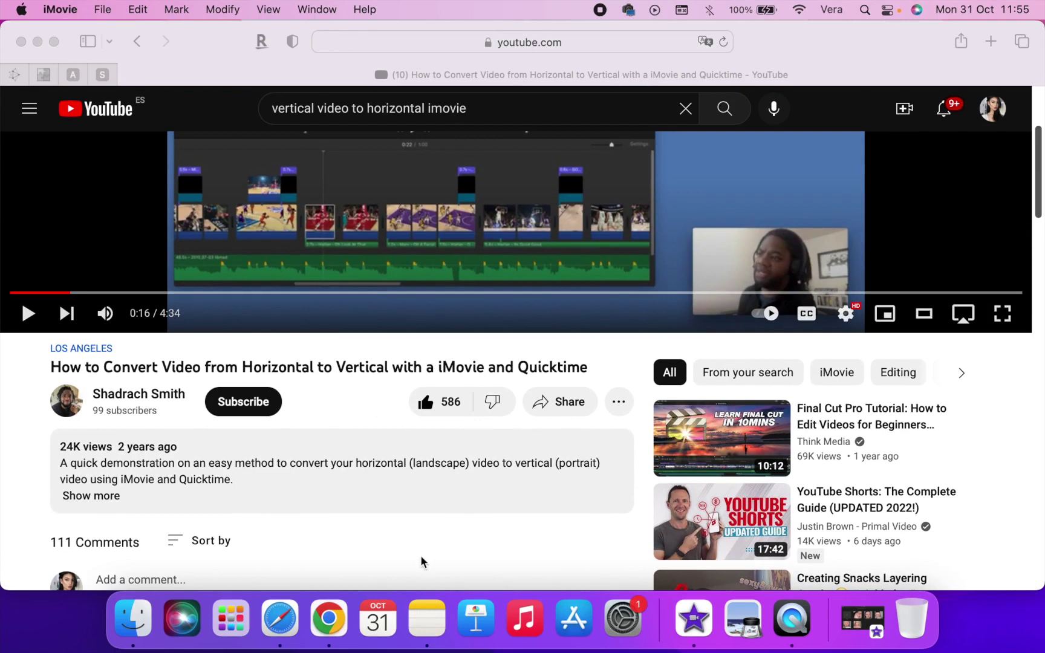
scroll(420, 560, "down", 1)
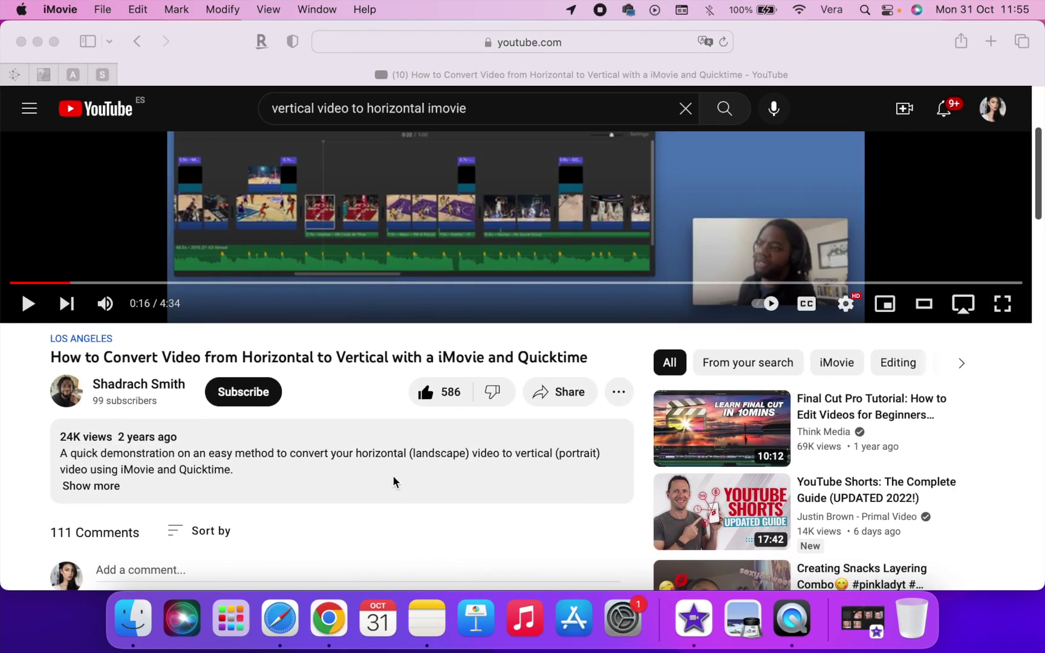
scroll(393, 482, "down", 5)
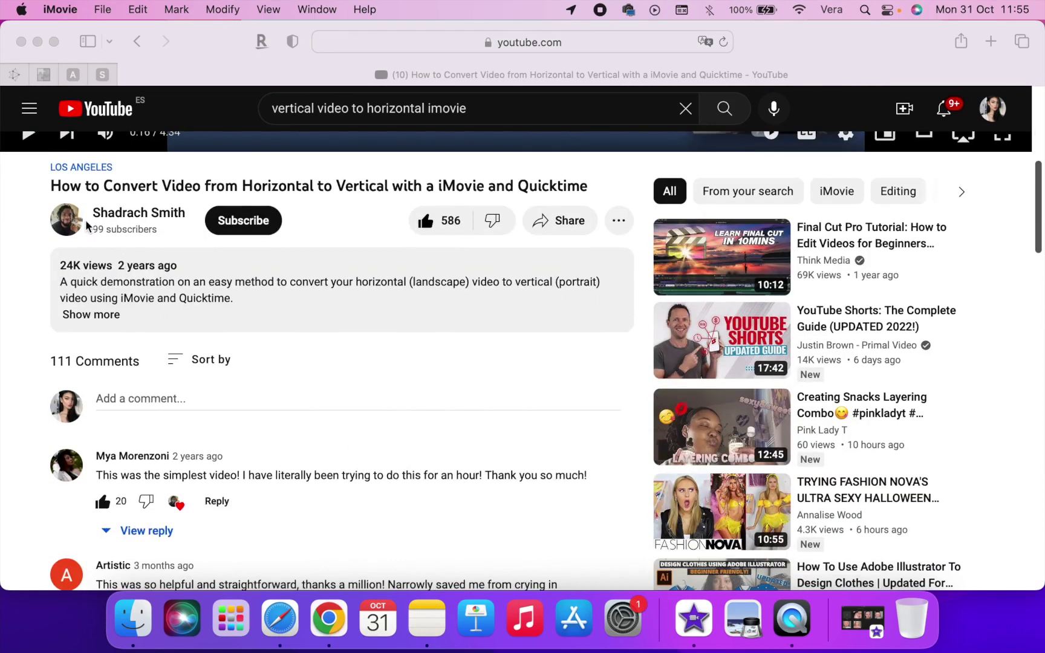